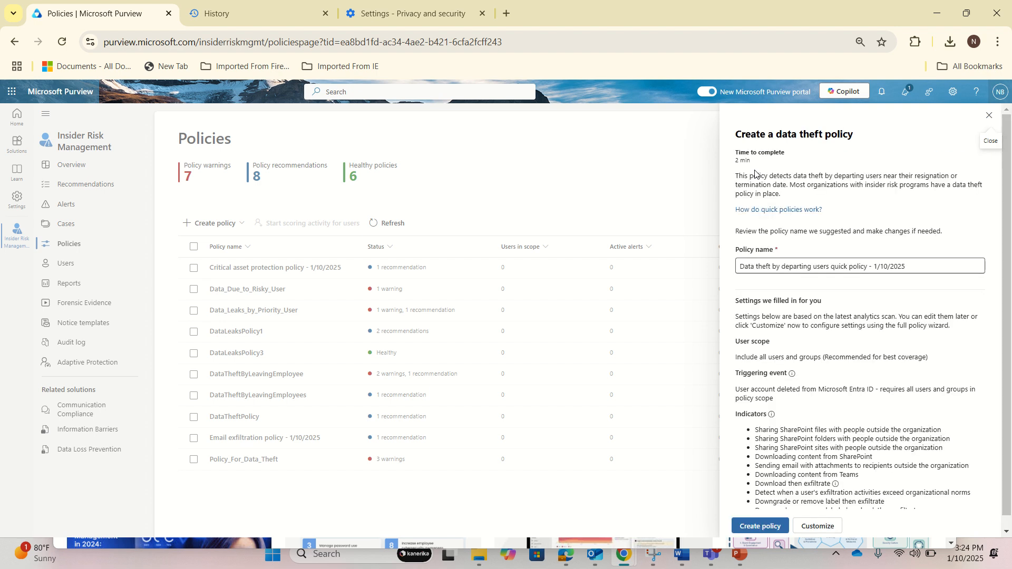
# - Name the new data theft quick policy DataTheftByLeavingUsers
pyautogui.moveTo(944, 267); pyautogui.dragTo(671, 268)
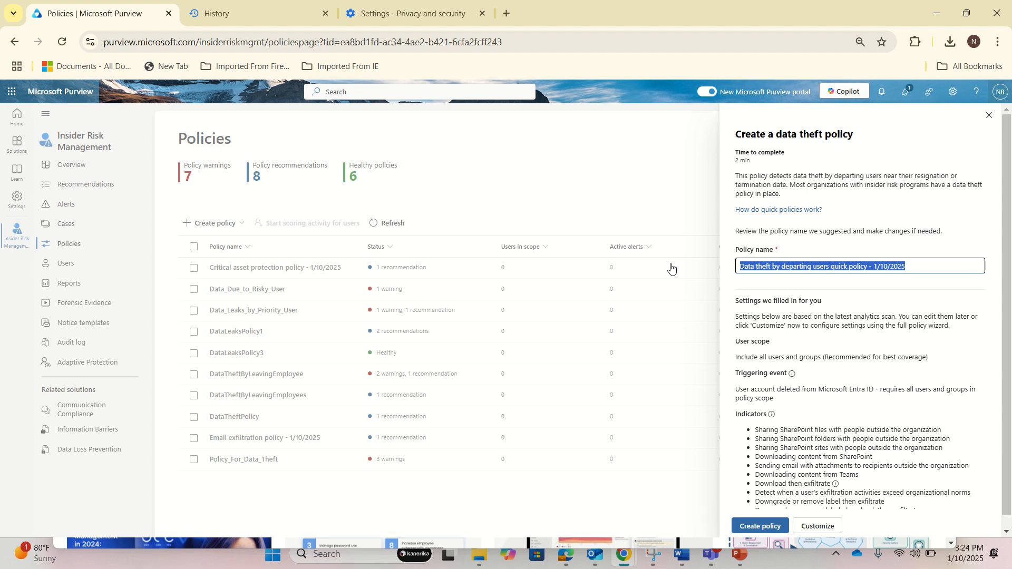
pyautogui.write('DataT')
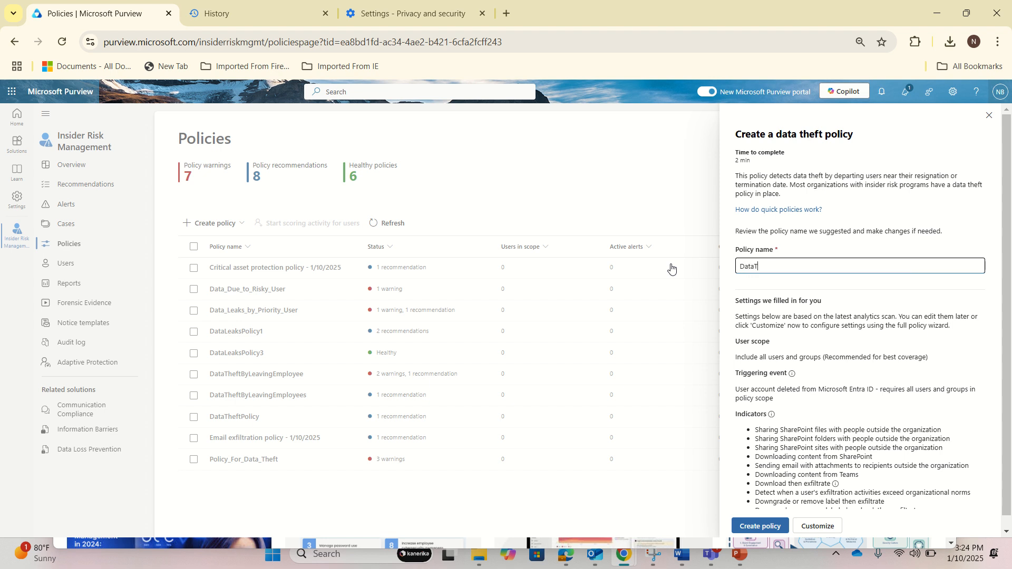
pyautogui.write('heftByLeac')
pyautogui.write('ingUsers')
pyautogui.scroll(-1, 756, 371)
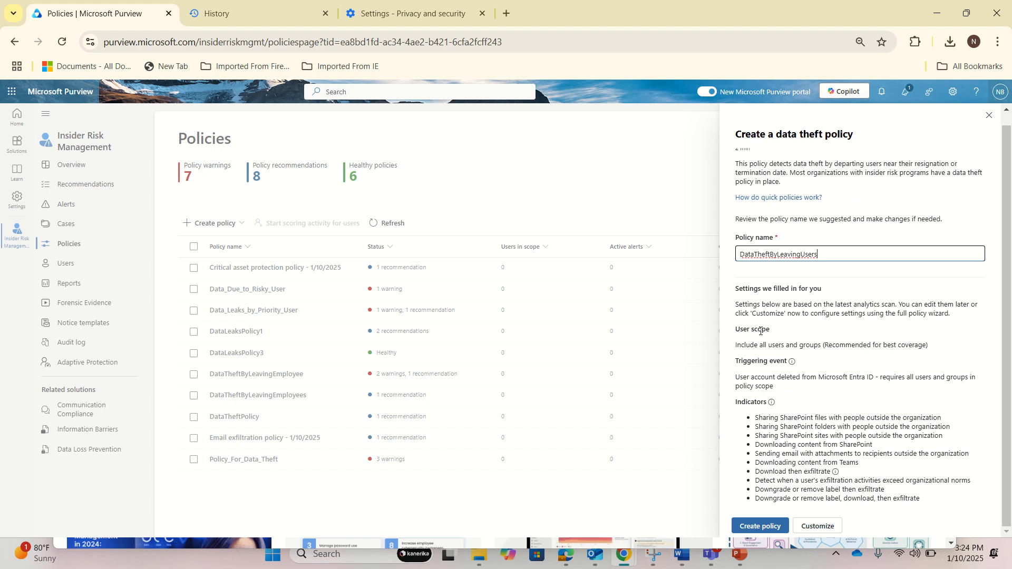
# - Review the suggested indicators, create the data theft policy and finish with its notification settings as they are
pyautogui.moveTo(755, 419); pyautogui.dragTo(936, 510)
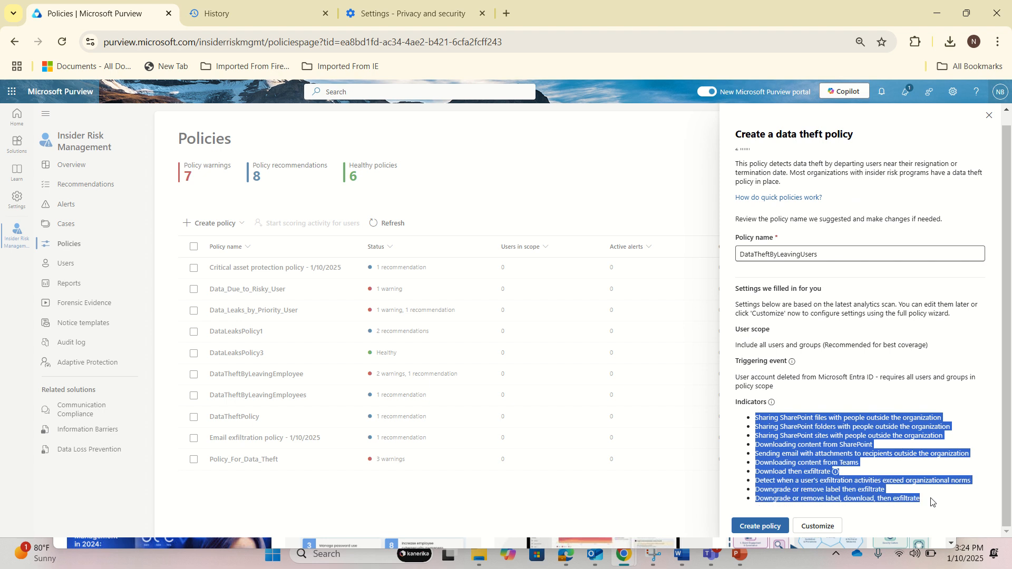
pyautogui.moveTo(930, 500); pyautogui.dragTo(756, 420)
pyautogui.click(755, 420)
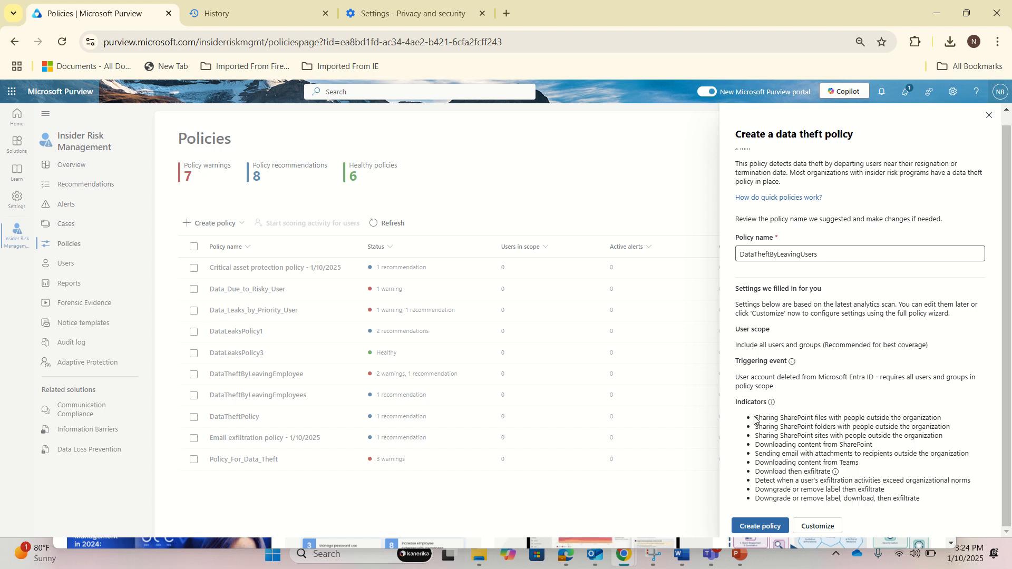
pyautogui.click(752, 525)
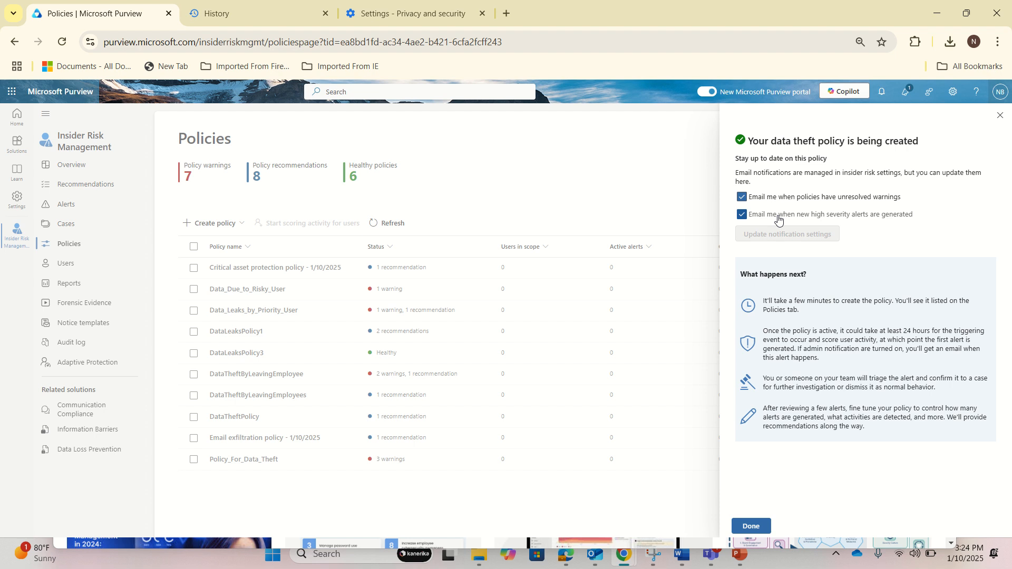
pyautogui.click(749, 525)
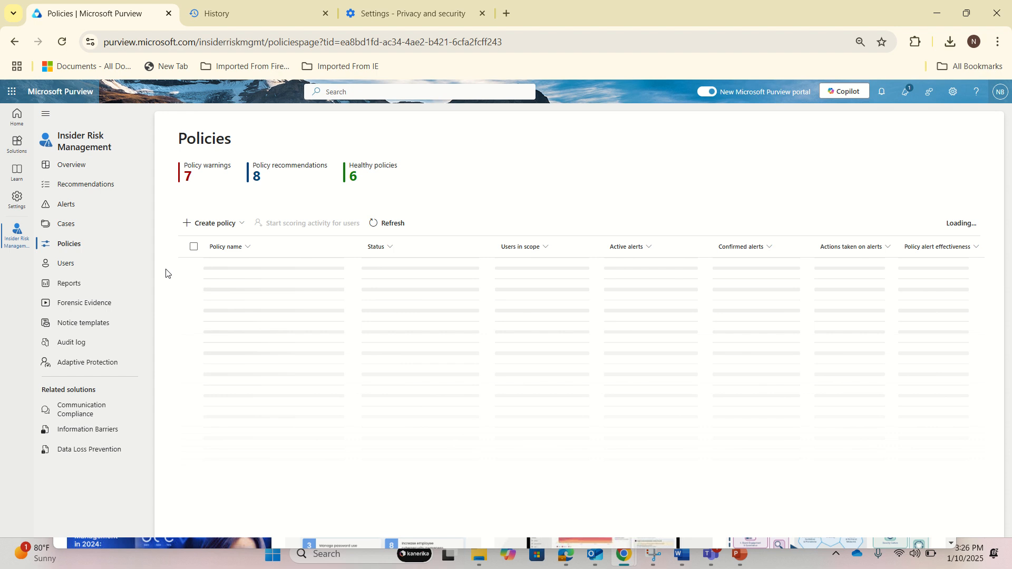
# - Open the DataTheftByLeavingEmployee policy for editing and keep its Data theft by departing users template
pyautogui.moveTo(670, 4)
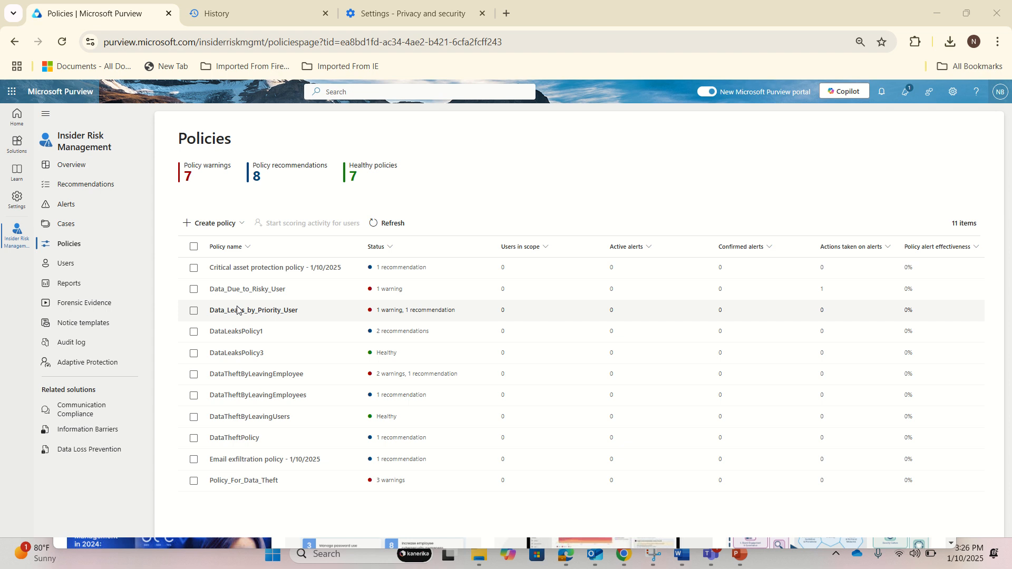
pyautogui.click(237, 383)
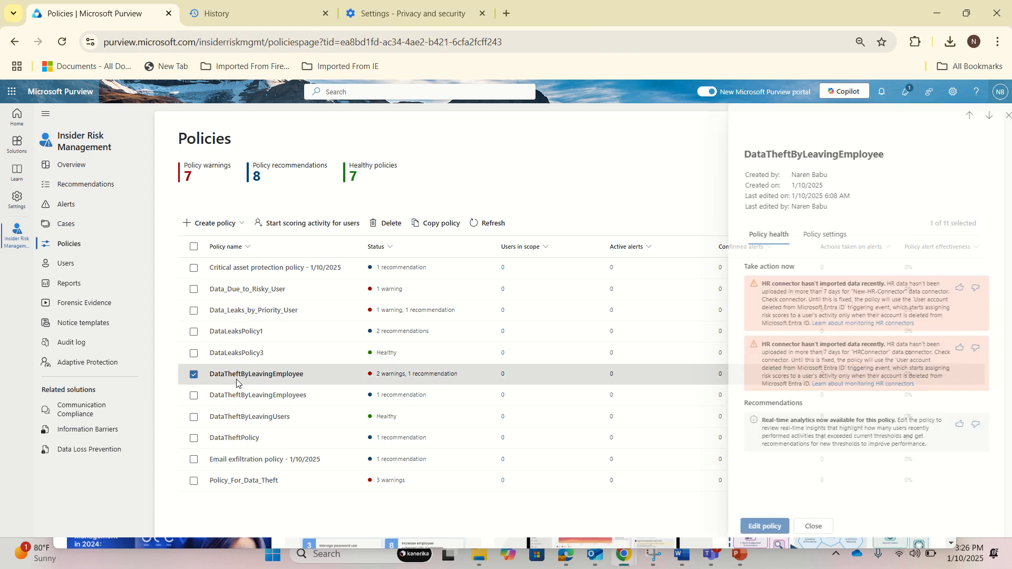
pyautogui.click(761, 525)
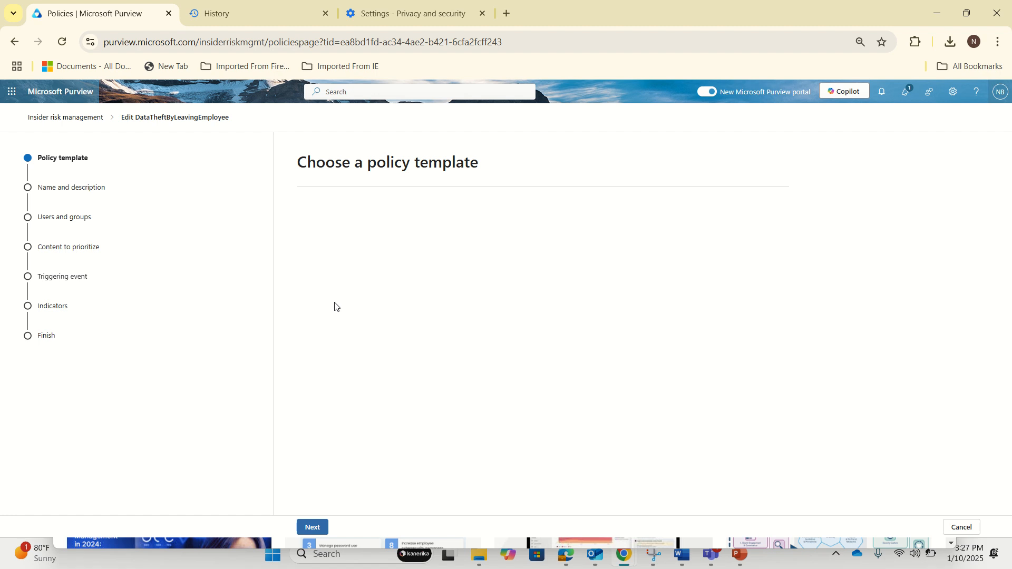
pyautogui.moveTo(425, 2)
pyautogui.click(418, 38)
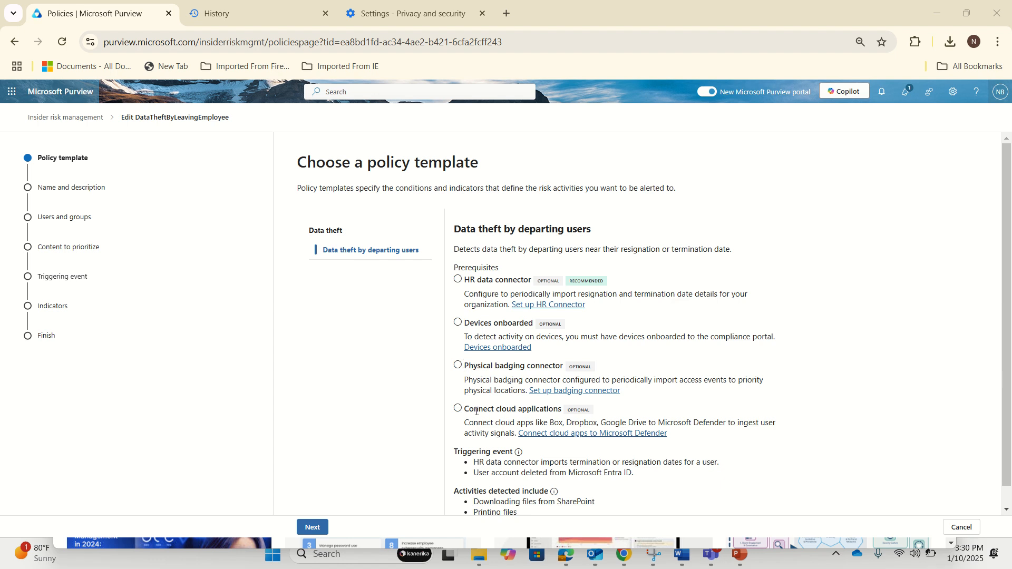
pyautogui.scroll(-1, 477, 411)
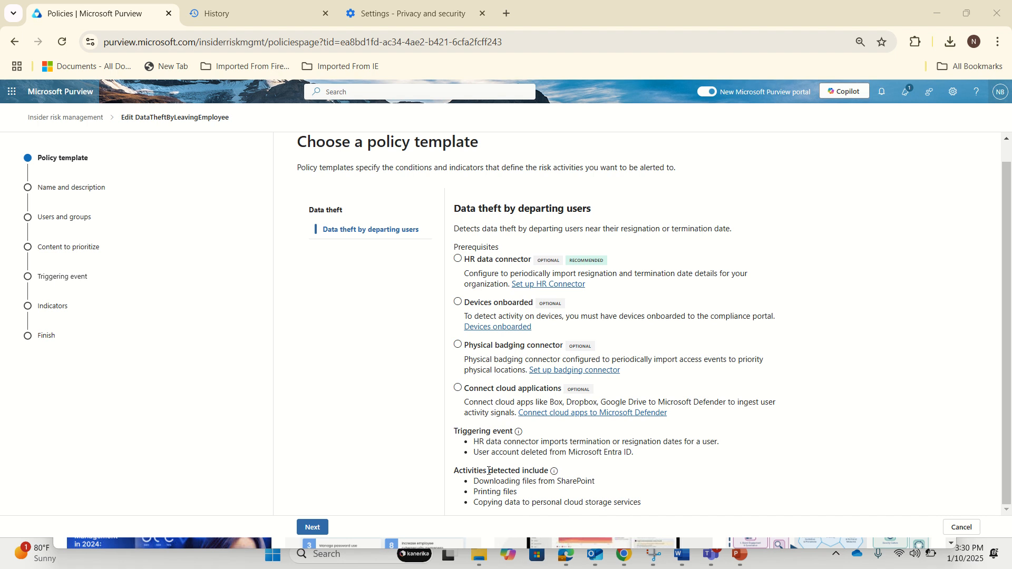
pyautogui.click(310, 527)
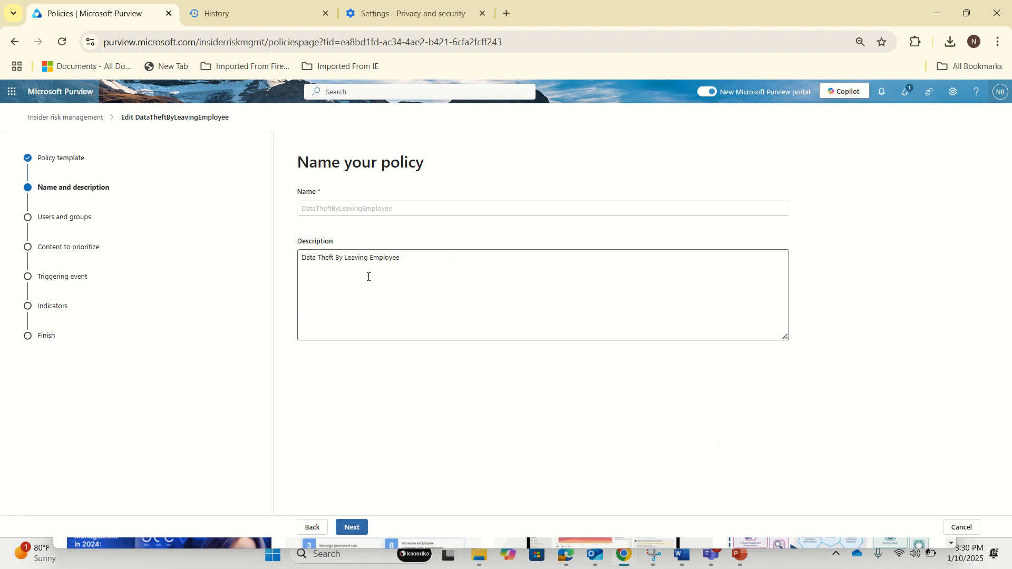
# - Keep the policy's description and its all-users scope, and continue without excluding any users or groups
pyautogui.click(366, 306)
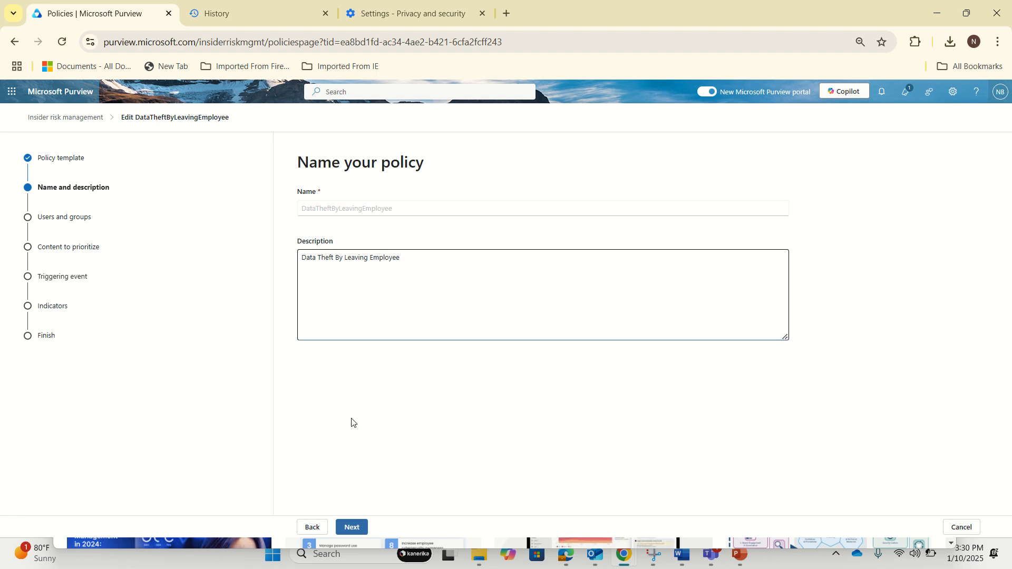
pyautogui.click(366, 527)
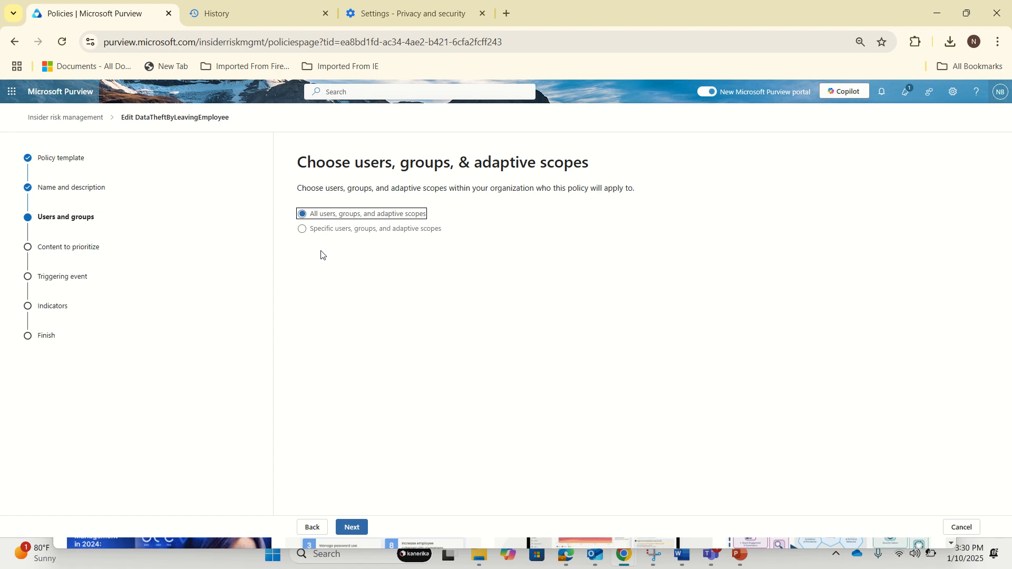
pyautogui.click(350, 527)
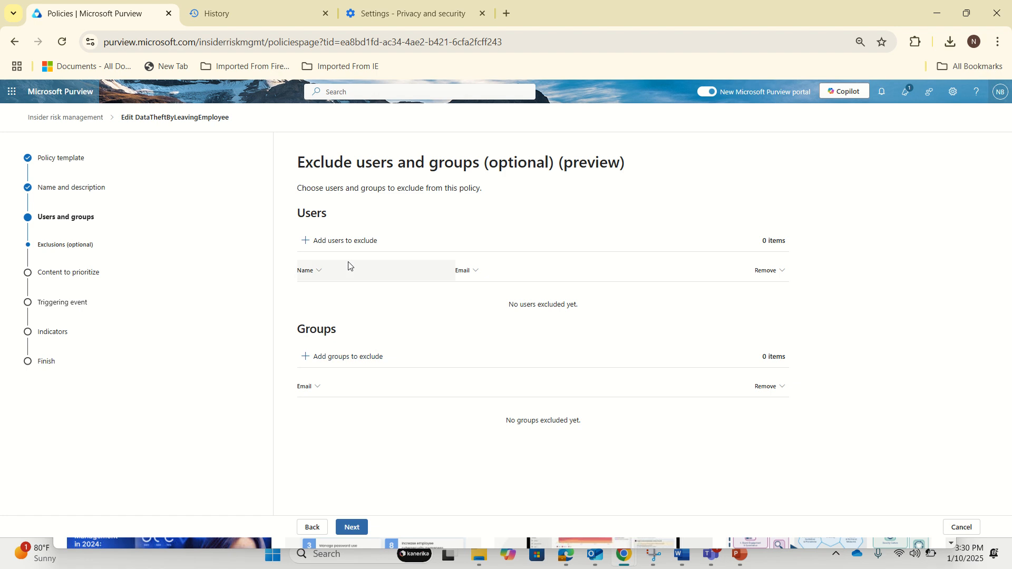
pyautogui.click(352, 527)
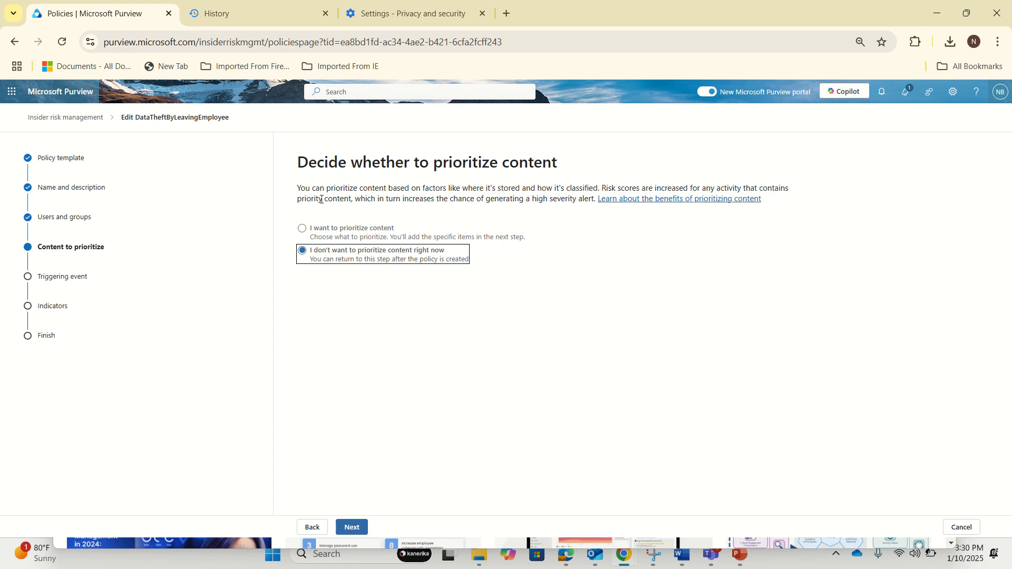
# - Choose to prioritize content by SharePoint sites, sensitivity labels, sensitive info types, file extensions and trainable classifiers
pyautogui.click(302, 232)
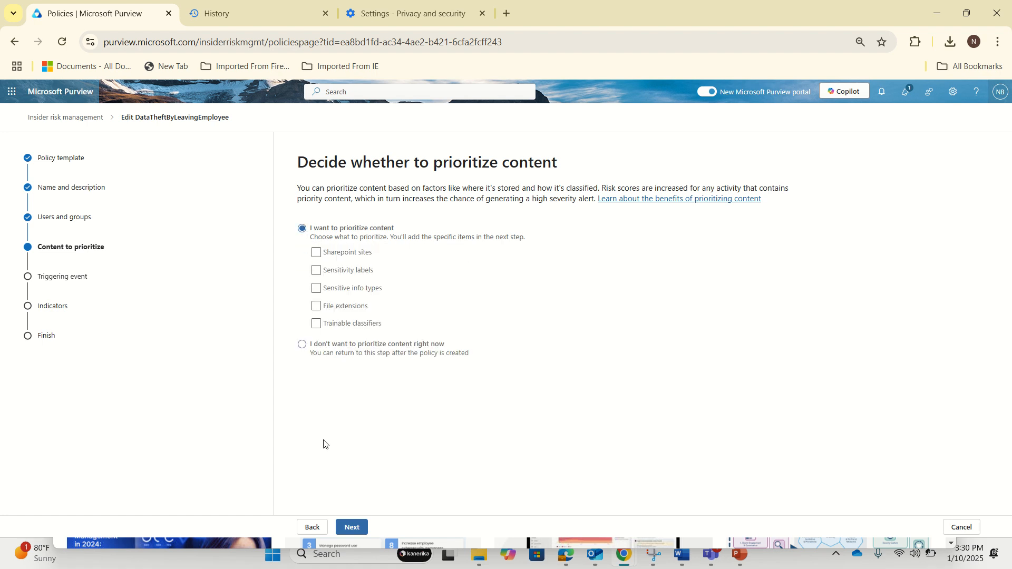
pyautogui.click(316, 252)
pyautogui.click(317, 272)
pyautogui.click(316, 288)
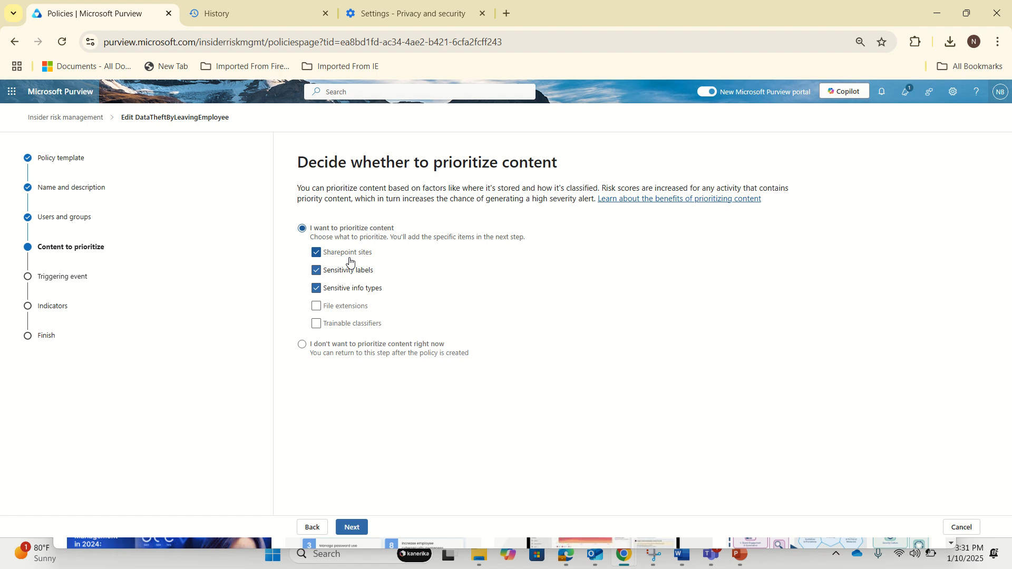
pyautogui.click(343, 307)
pyautogui.click(342, 324)
pyautogui.click(302, 345)
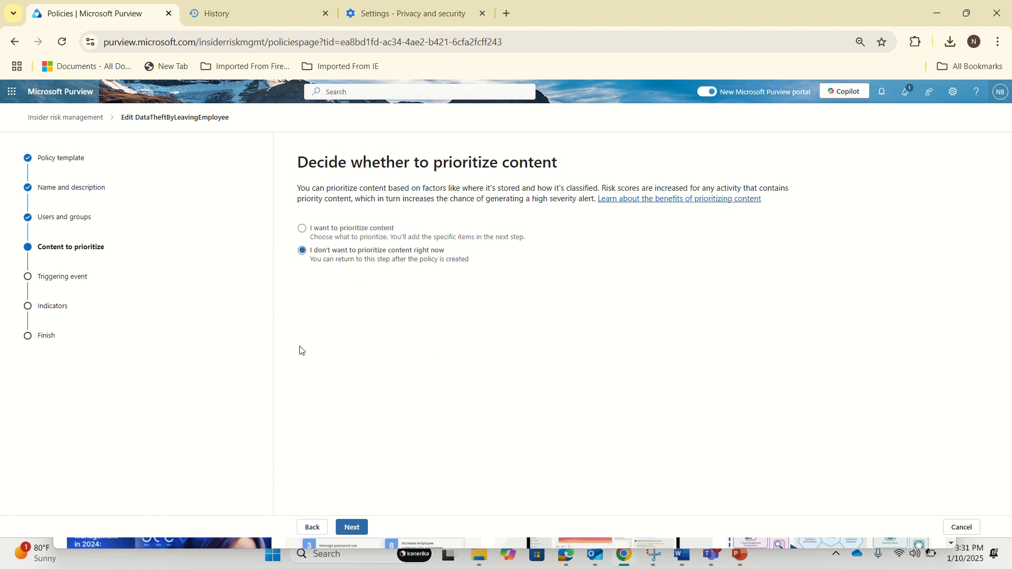
pyautogui.click(301, 228)
pyautogui.click(351, 527)
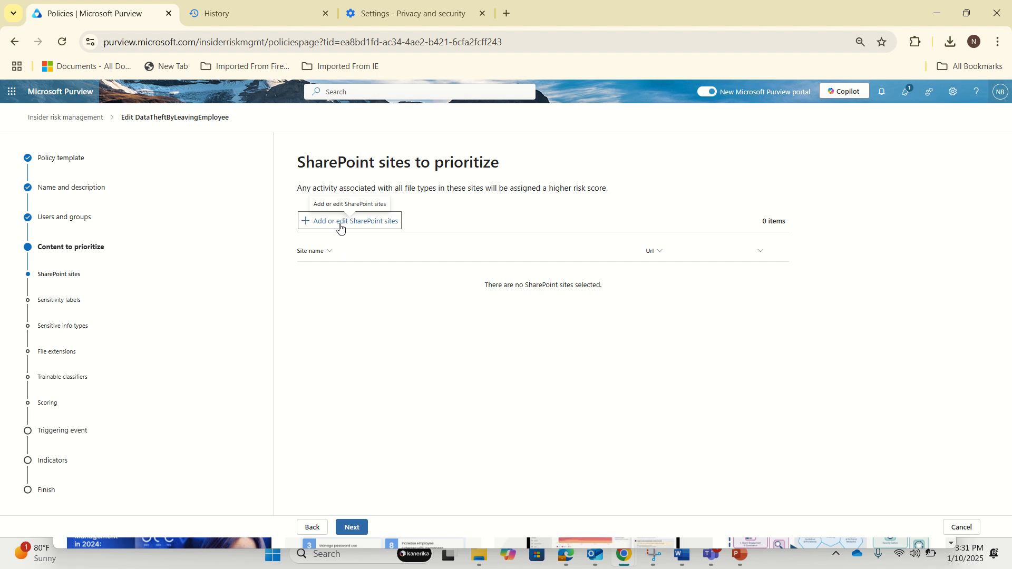
# - Add the Ideas site listed just below Kanerika-Alteryx as a SharePoint site to prioritize
pyautogui.click(339, 228)
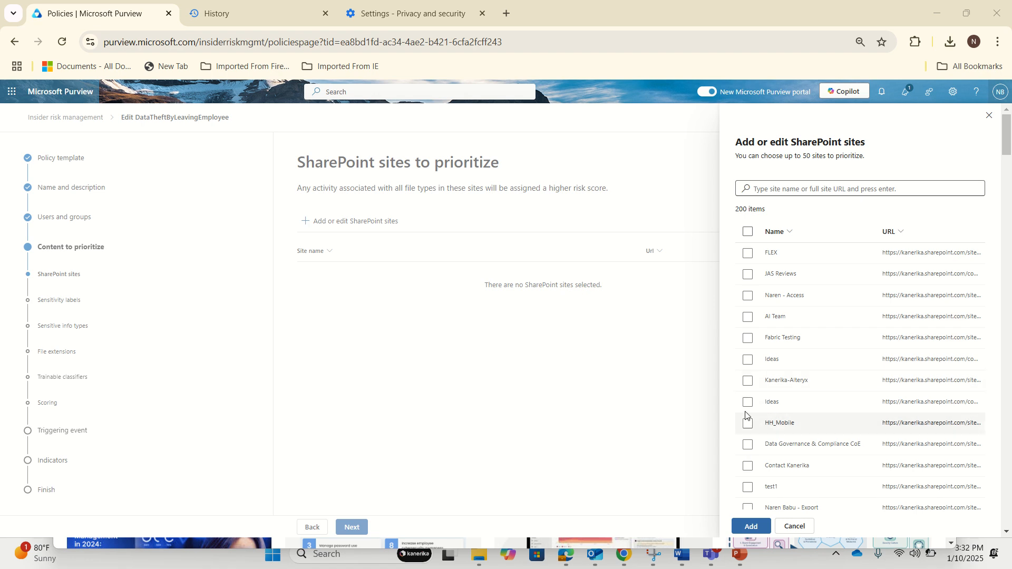
pyautogui.click(748, 402)
pyautogui.click(751, 527)
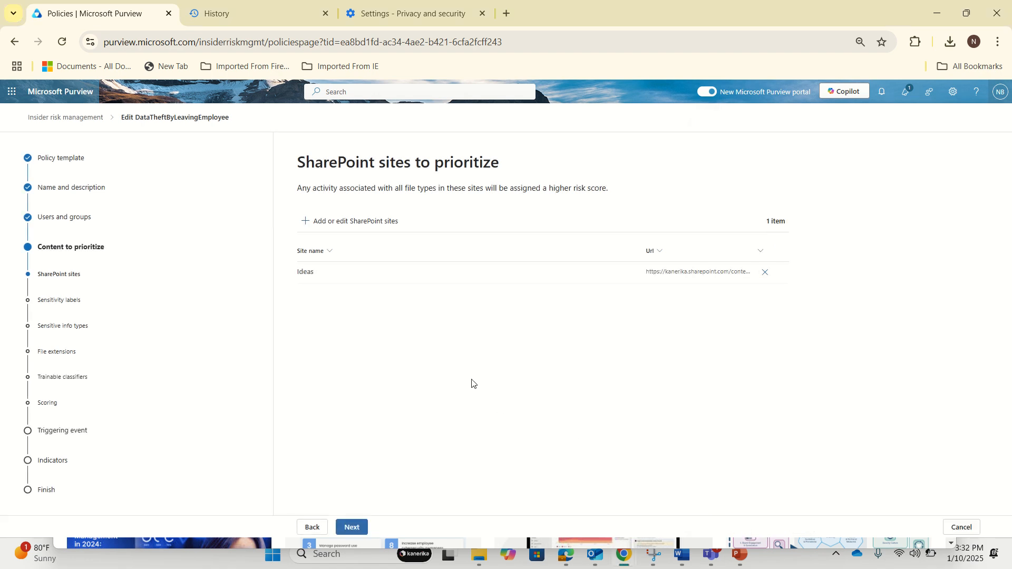
pyautogui.click(352, 527)
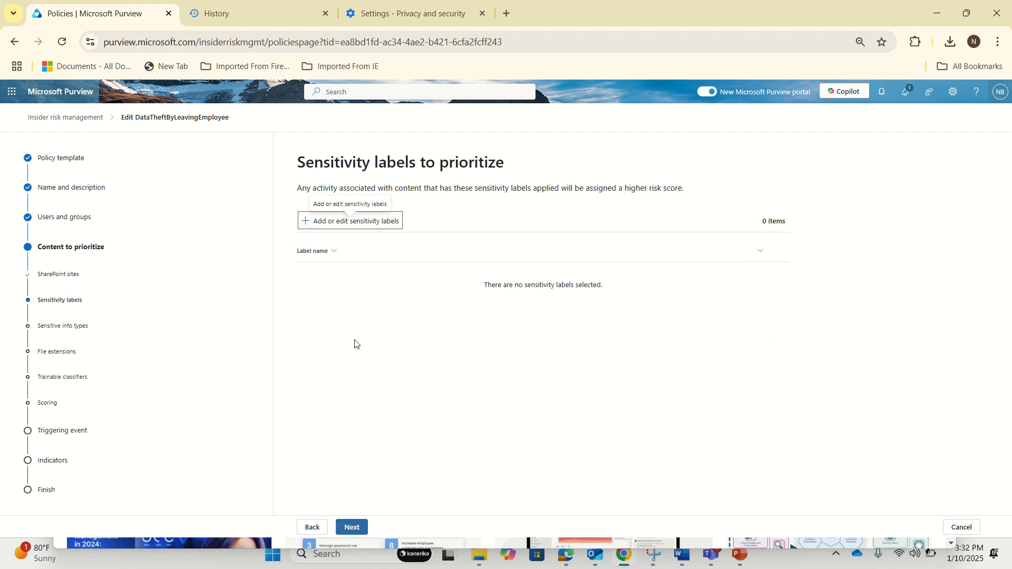
# - Add the sensitivity labels HR - General Label, HR - Public Label and HR - Confidential Internal to the prioritized content
pyautogui.click(371, 220)
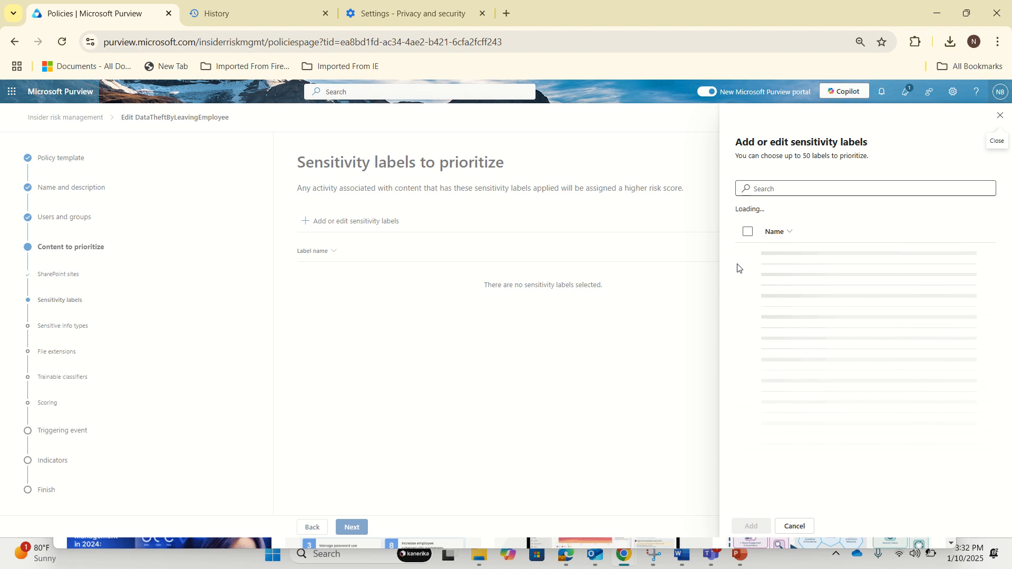
pyautogui.moveTo(437, 6)
pyautogui.click(420, 32)
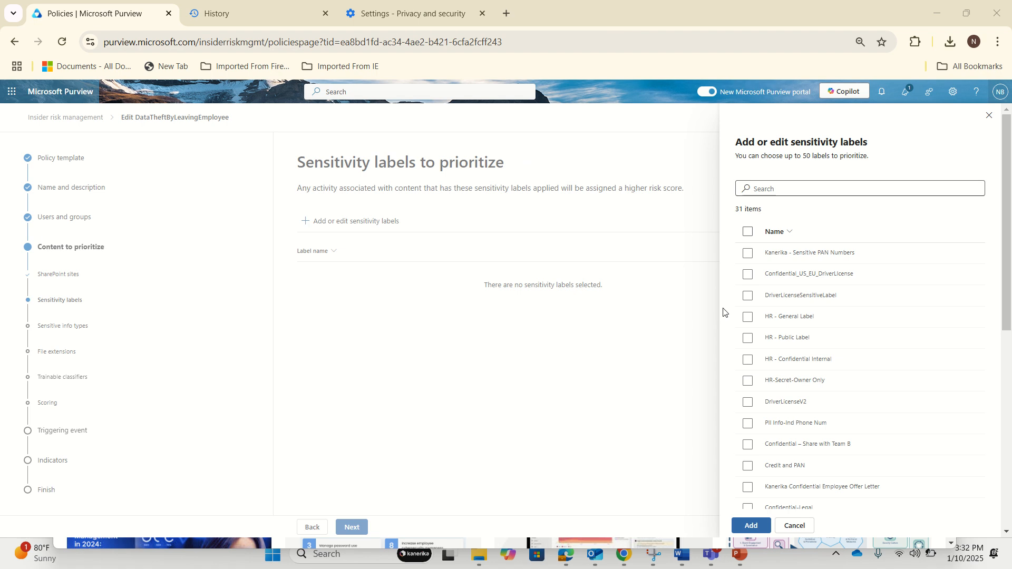
pyautogui.click(747, 316)
pyautogui.click(746, 339)
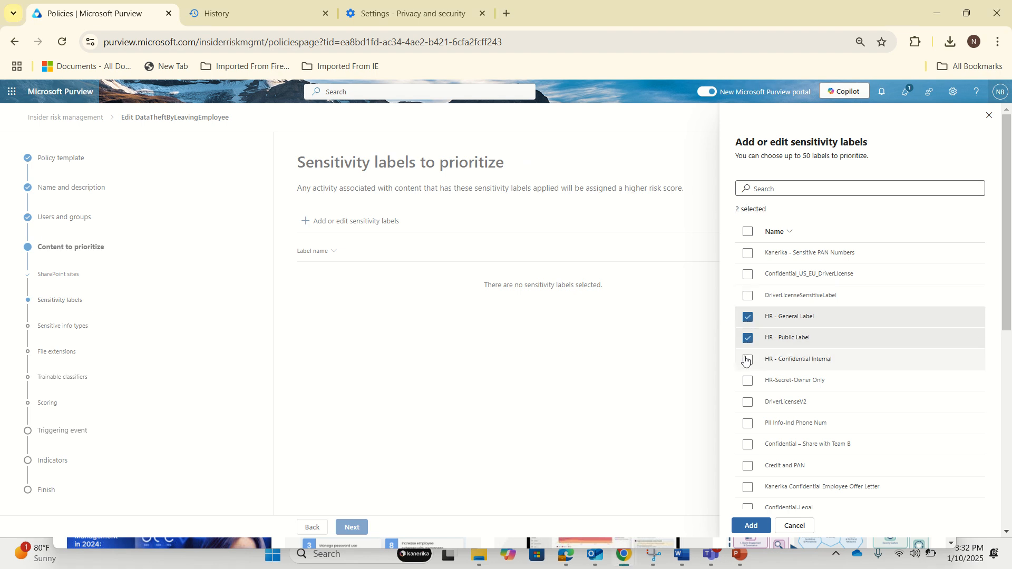
pyautogui.click(748, 360)
pyautogui.click(751, 525)
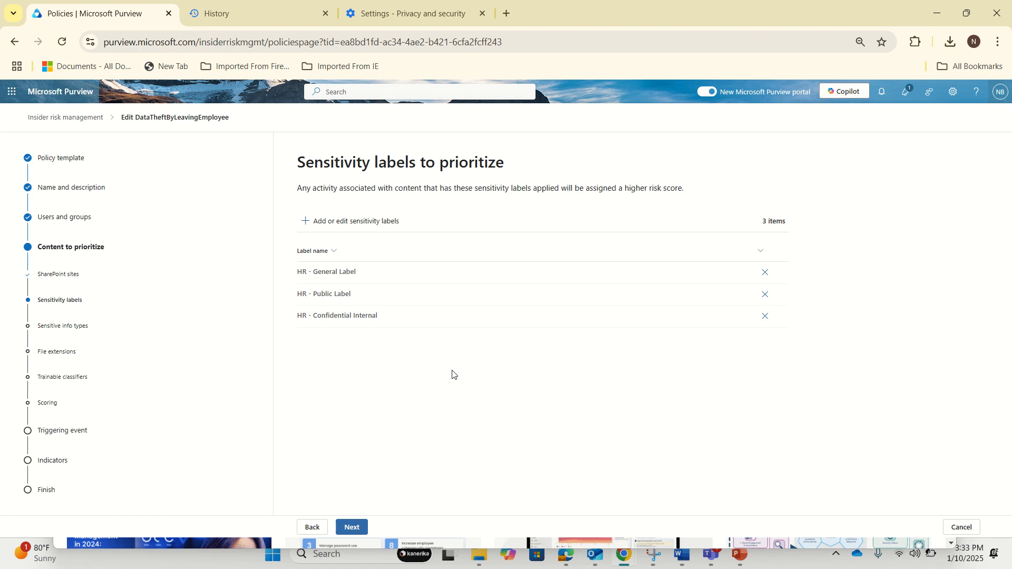
pyautogui.click(353, 527)
# - Add ABA Routing Number and Argentina National Identity (DNI) Number as sensitive info types to prioritize
pyautogui.click(360, 222)
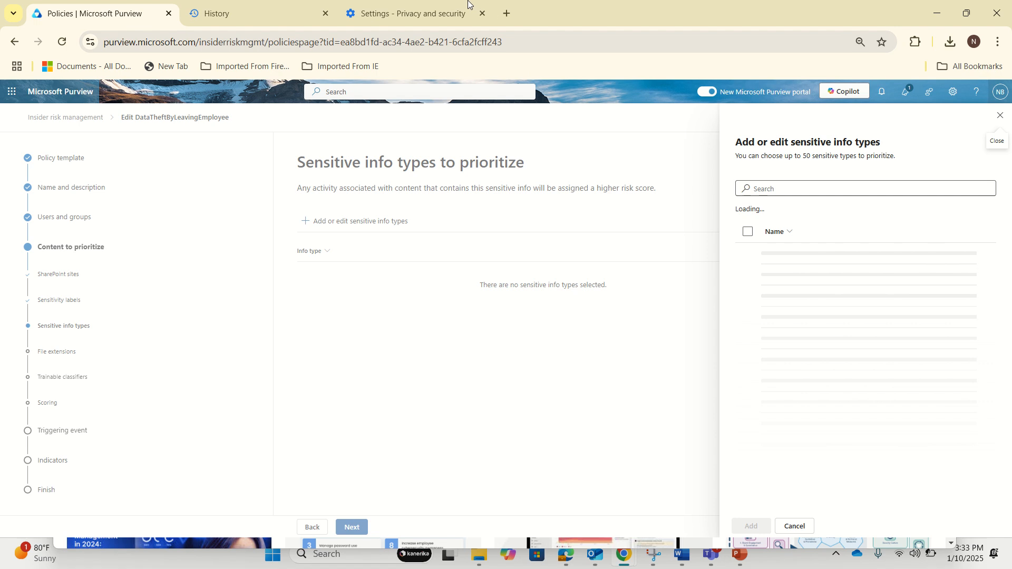
pyautogui.moveTo(428, 21)
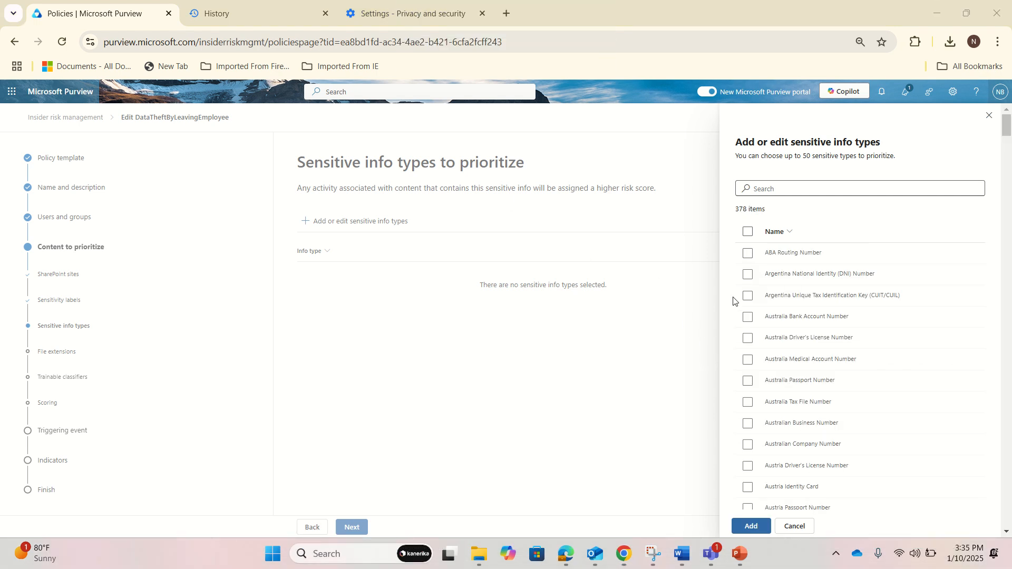
pyautogui.click(747, 254)
pyautogui.click(748, 274)
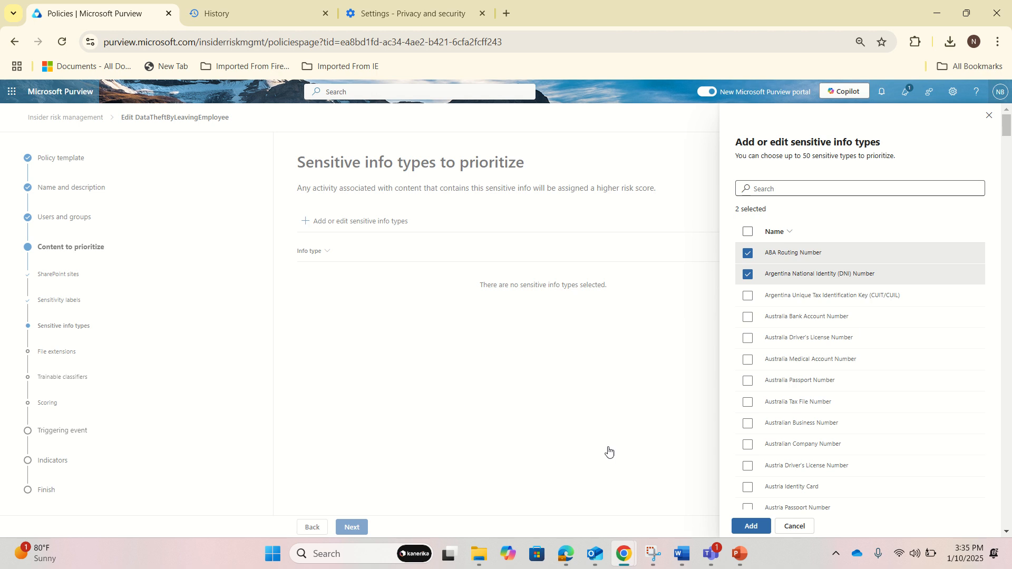
pyautogui.click(751, 526)
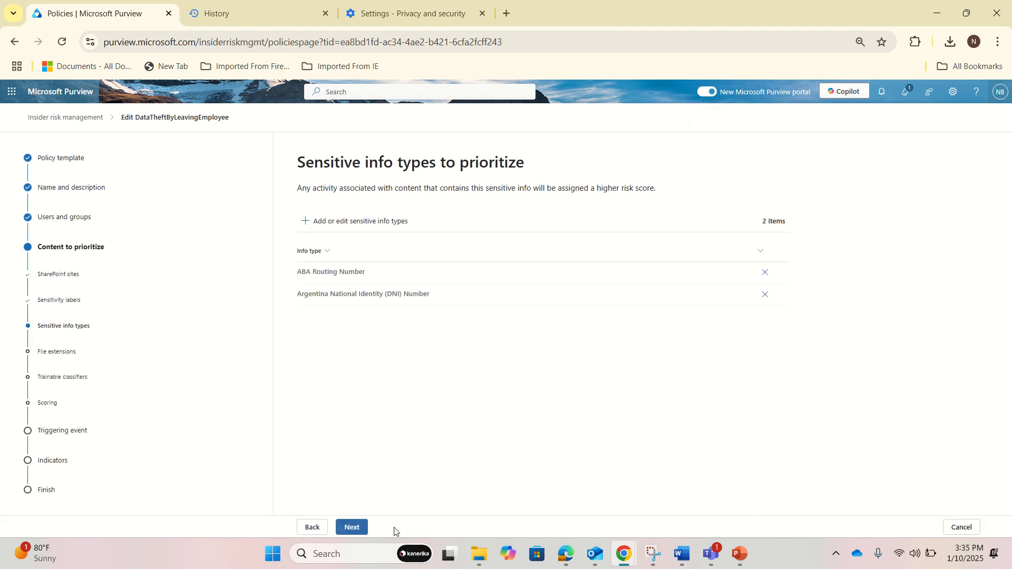
pyautogui.click(352, 527)
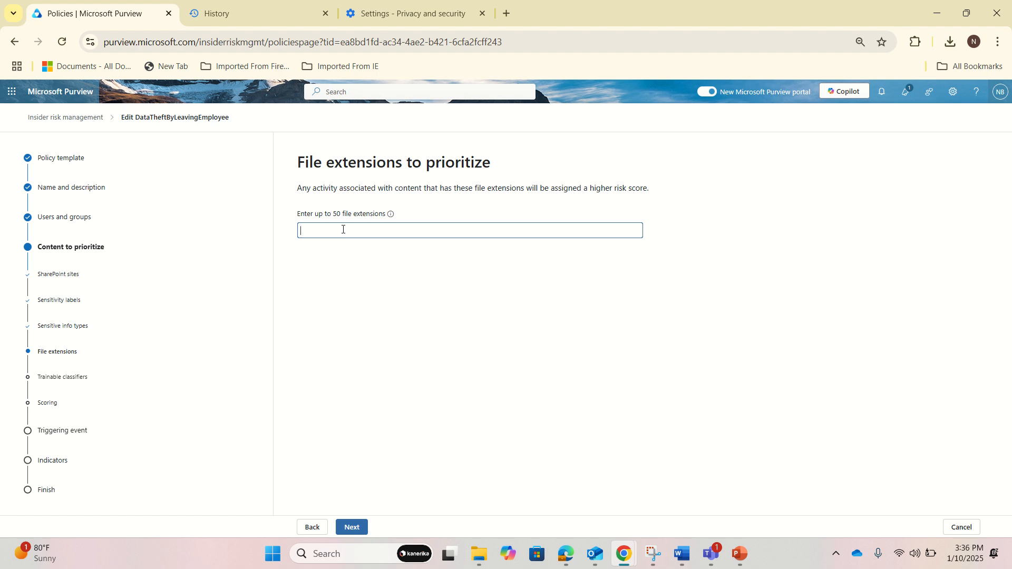
# - Add PDF and TXT as file extensions to prioritize and continue to the trainable classifiers
pyautogui.write('pdf')
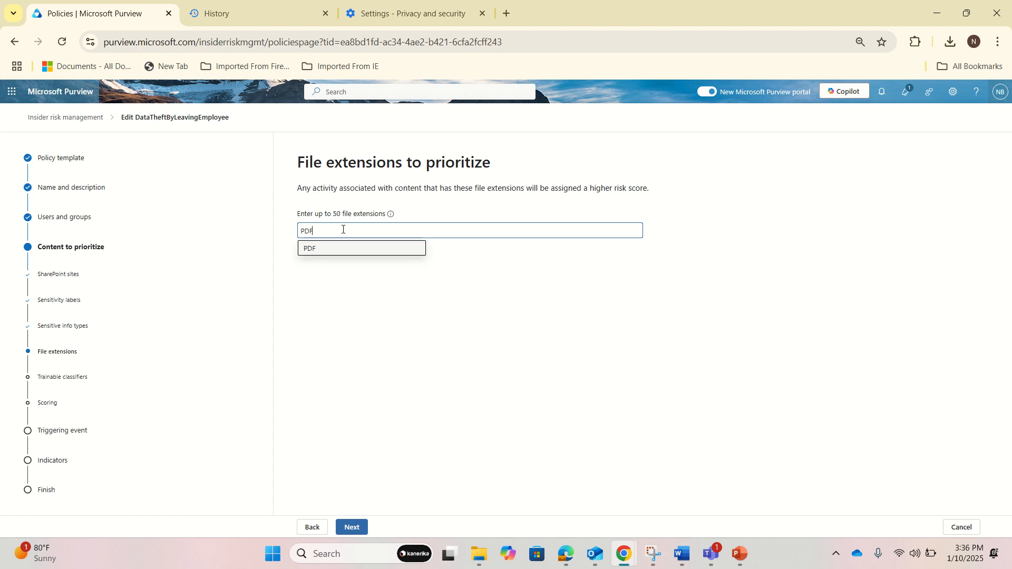
pyautogui.click(339, 248)
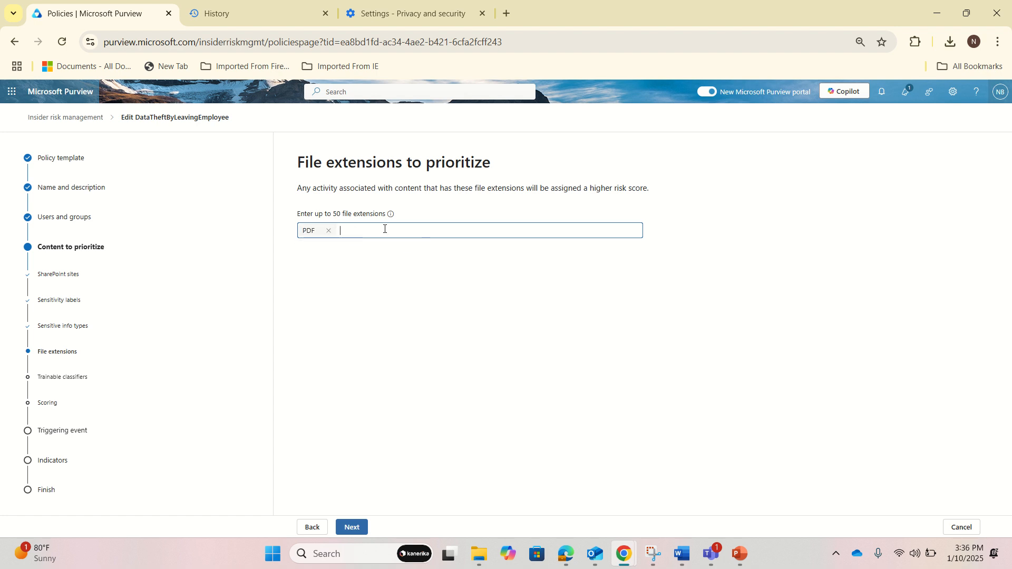
pyautogui.write('TXT')
pyautogui.click(381, 249)
pyautogui.moveTo(296, 214); pyautogui.dragTo(370, 209)
pyautogui.click(409, 230)
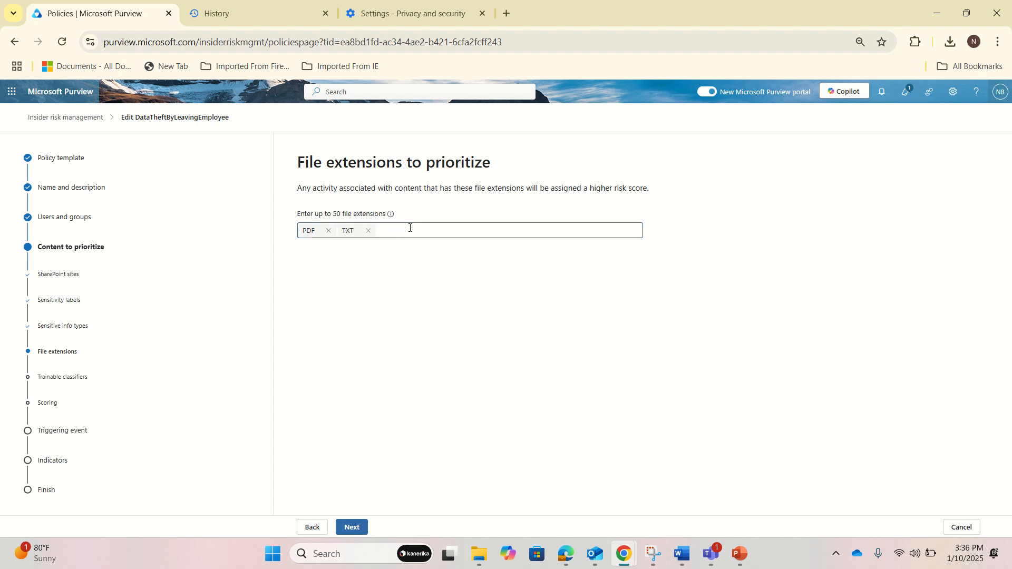
pyautogui.click(351, 527)
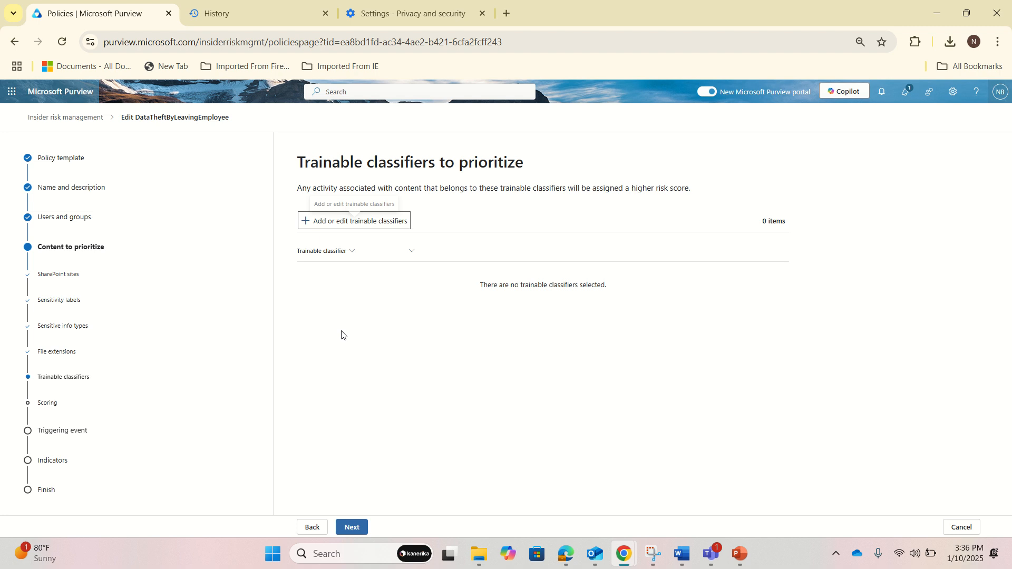
# - Add the Source code trainable classifier to the prioritized content and continue to scoring
pyautogui.click(343, 220)
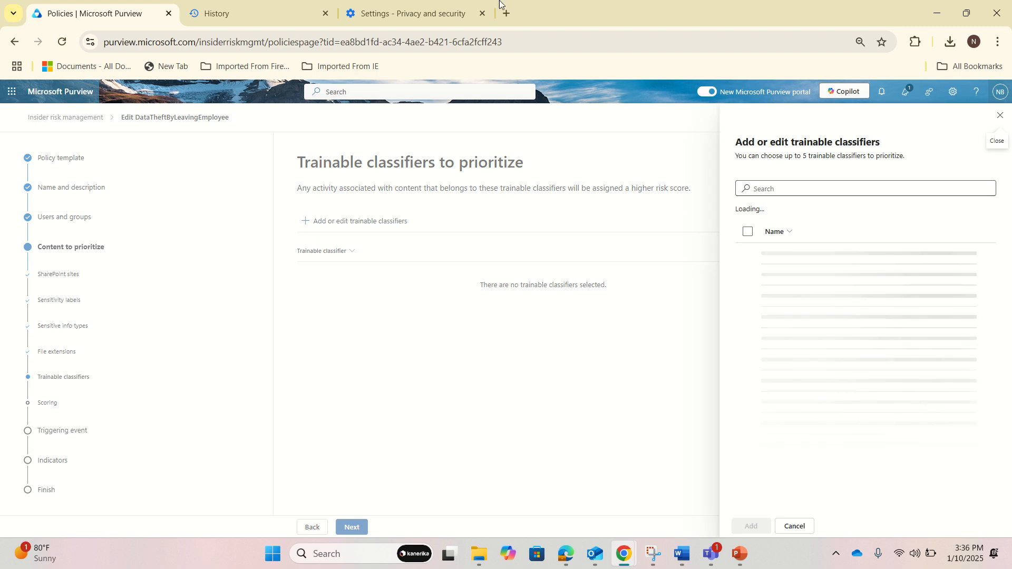
pyautogui.moveTo(416, 5)
pyautogui.click(420, 31)
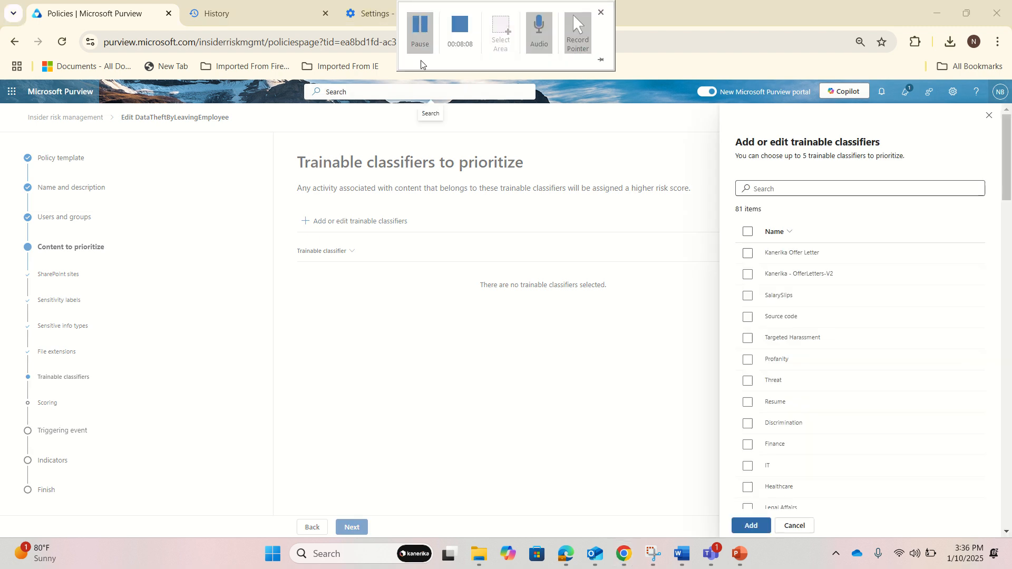
pyautogui.click(748, 317)
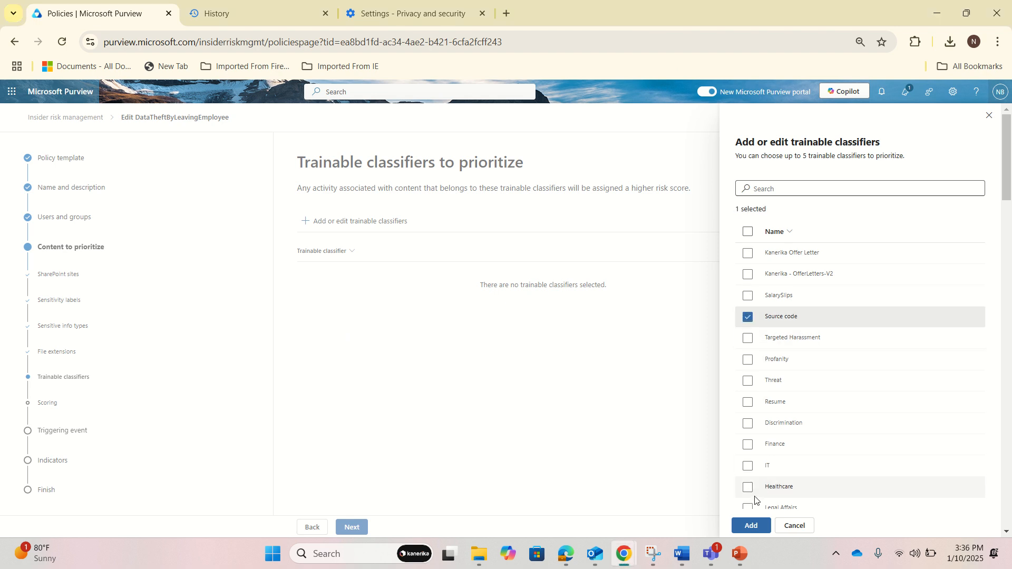
pyautogui.click(751, 525)
pyautogui.click(357, 529)
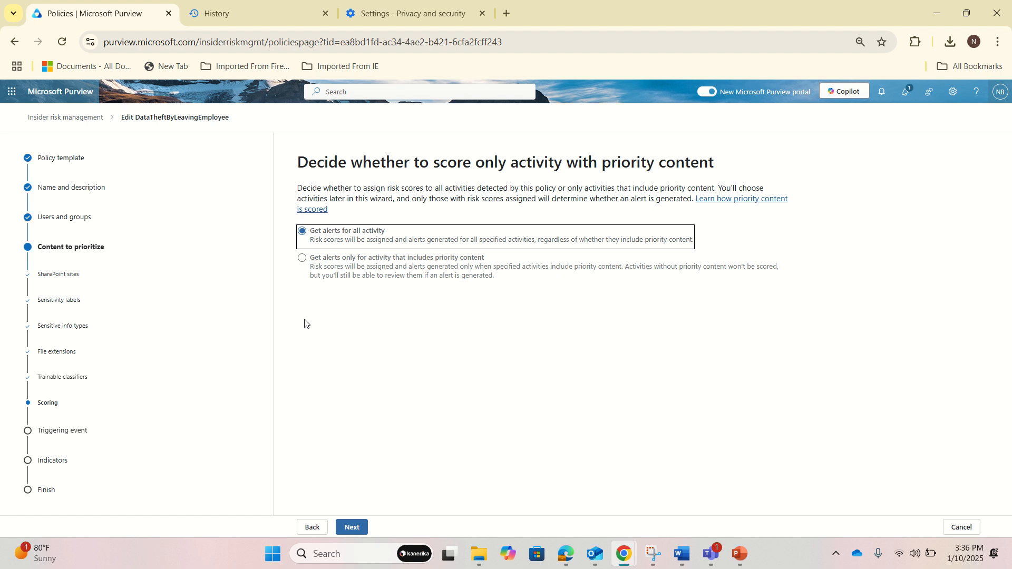
# - Set the policy scoring to get alerts only for activity that includes priority content
pyautogui.moveTo(298, 162); pyautogui.dragTo(781, 173)
pyautogui.click(623, 366)
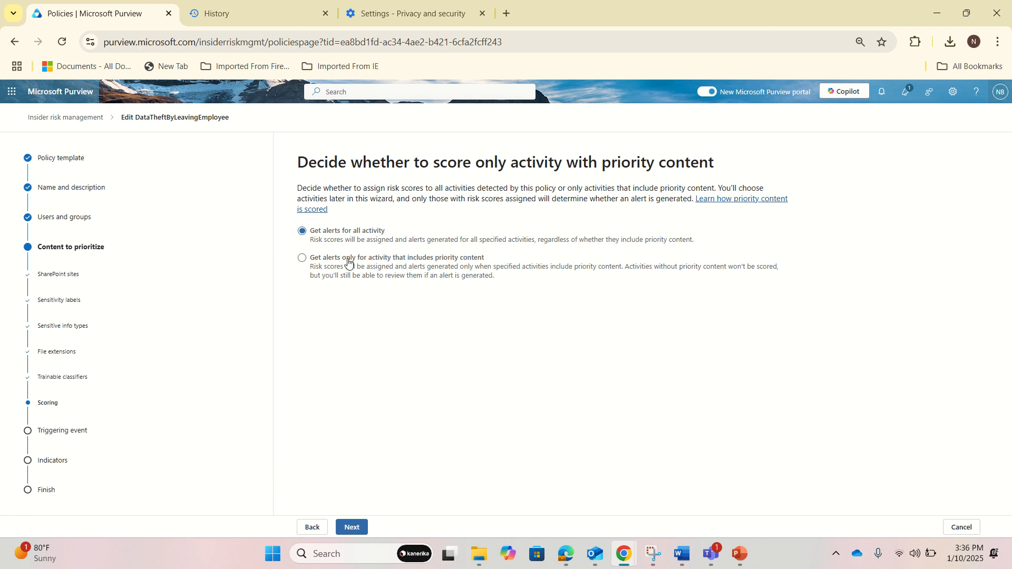
pyautogui.click(300, 260)
pyautogui.click(358, 528)
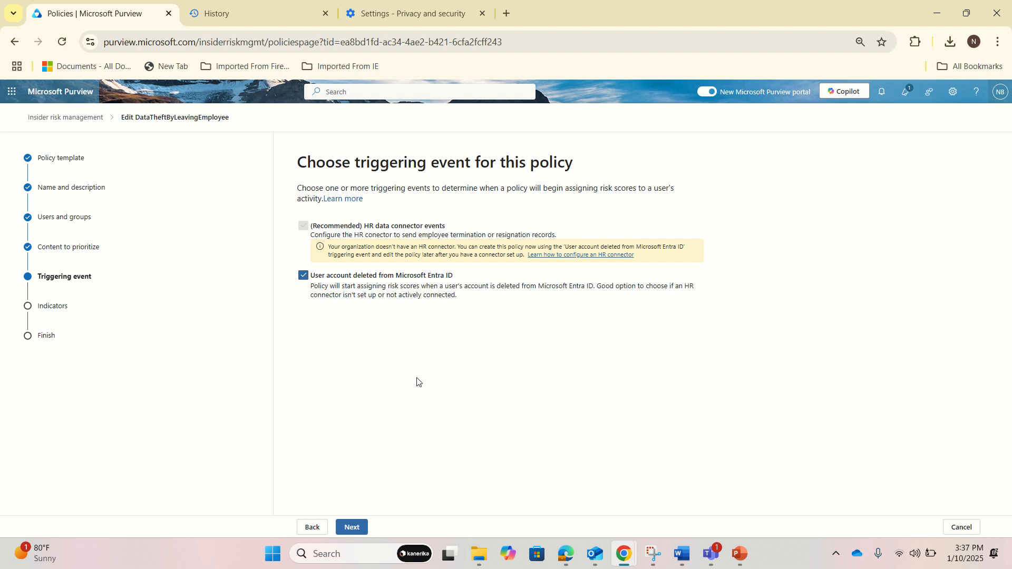
# - Accept account deletion from Microsoft Entra ID as the triggering event, review the Office indicators and continue with the current selection
pyautogui.click(353, 529)
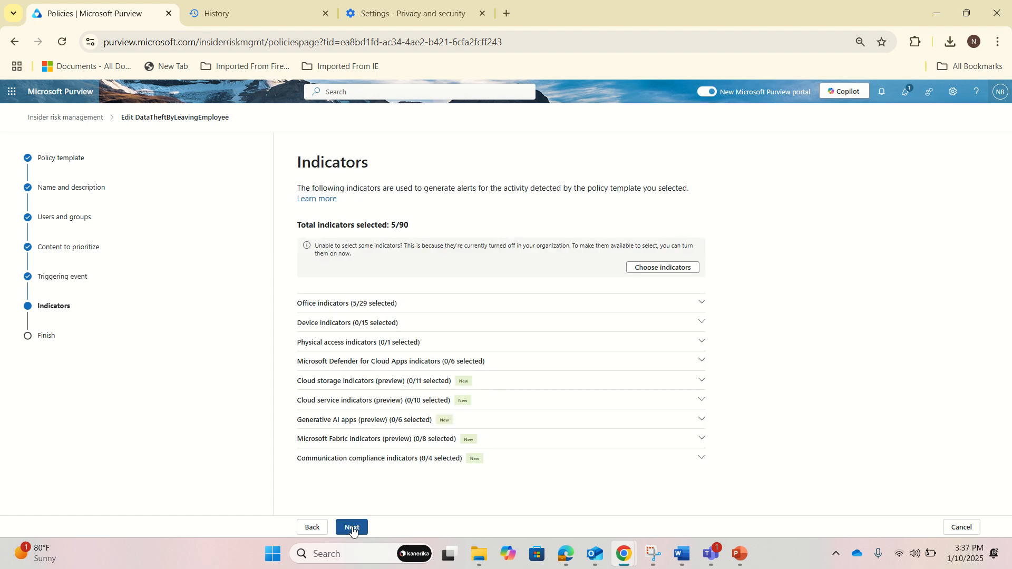
pyautogui.click(334, 306)
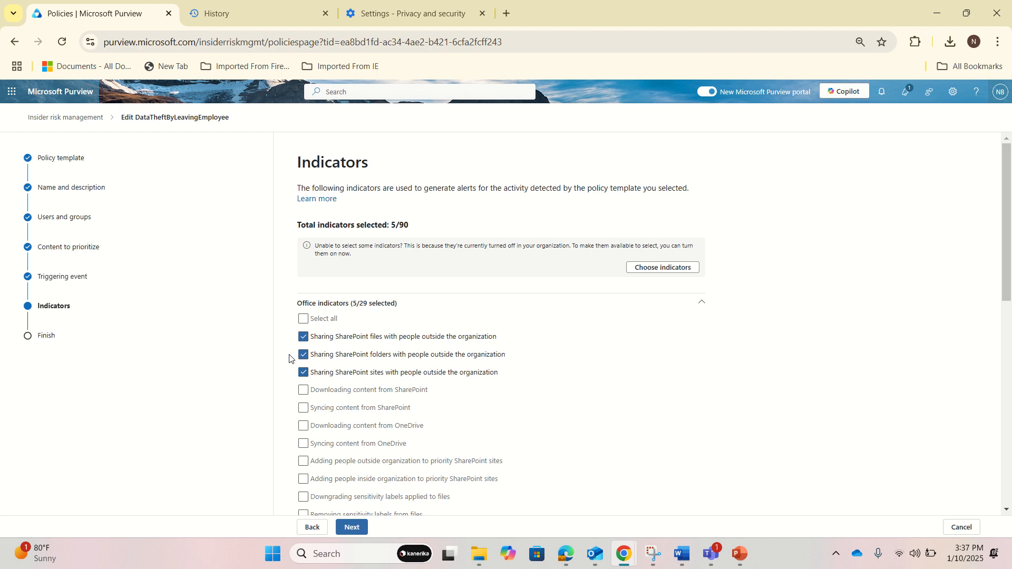
pyautogui.scroll(-3, 281, 340)
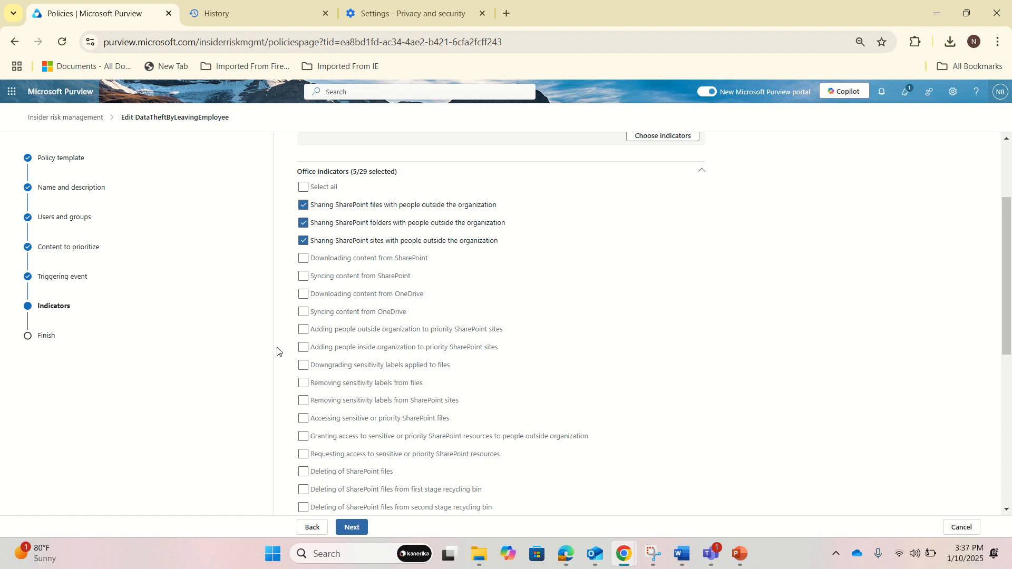
pyautogui.scroll(-5, 280, 409)
pyautogui.scroll(-1, 280, 411)
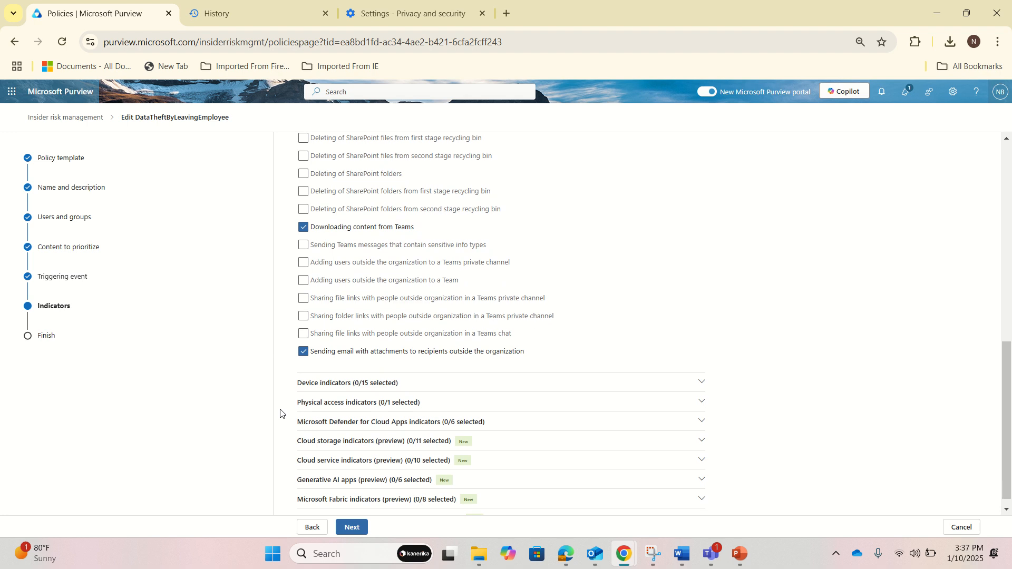
pyautogui.scroll(8, 281, 413)
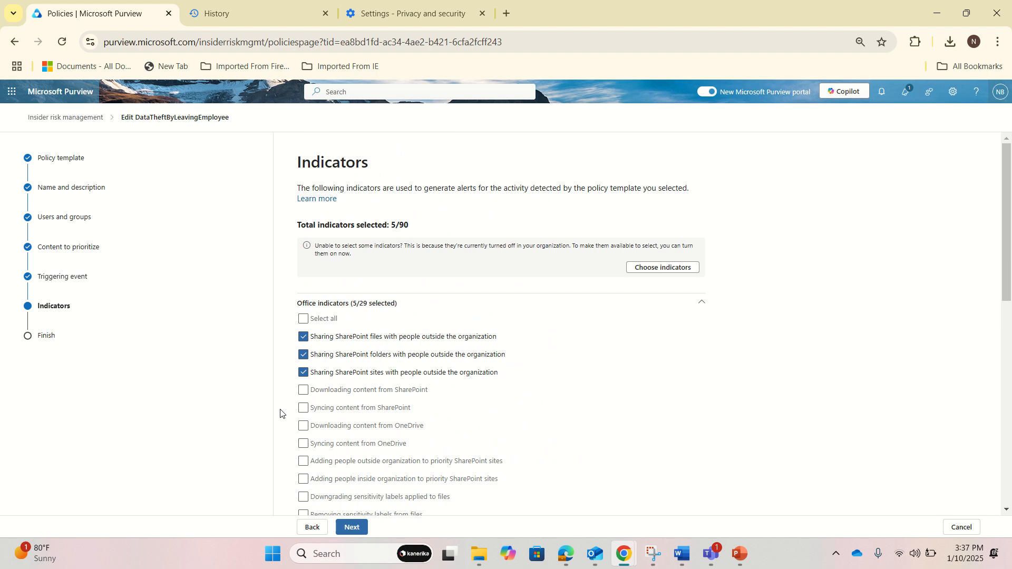
pyautogui.scroll(-10, 280, 413)
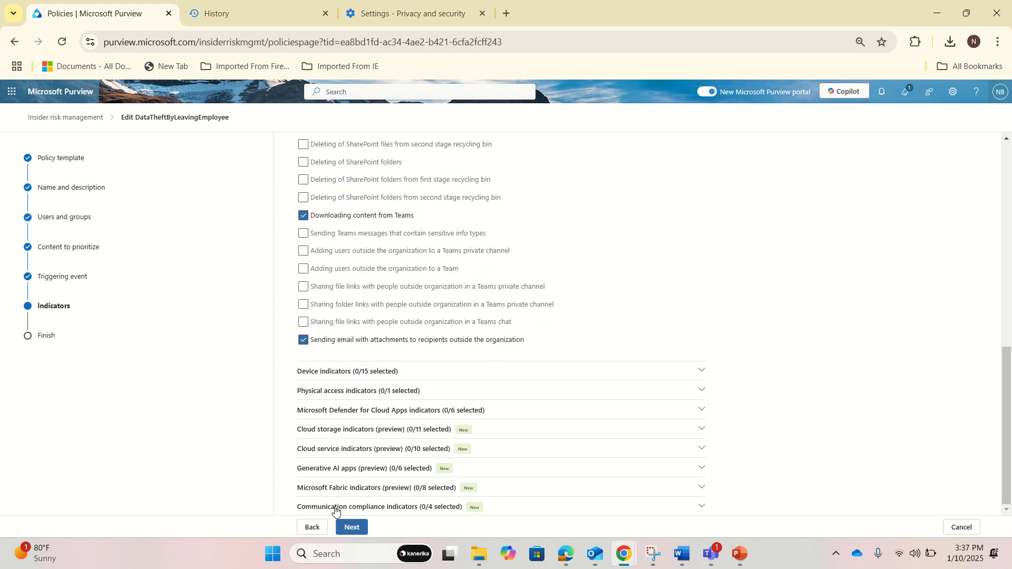
pyautogui.click(351, 528)
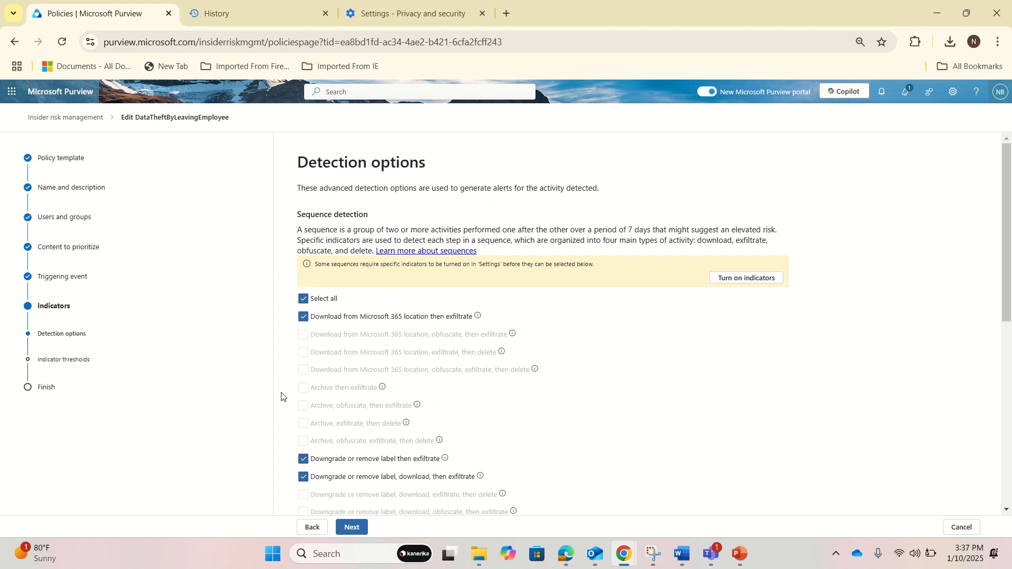
# - Review the sequence, cumulative exfiltration and risk score booster options and accept the current detection selection
pyautogui.scroll(-6, 282, 395)
pyautogui.scroll(4, 282, 395)
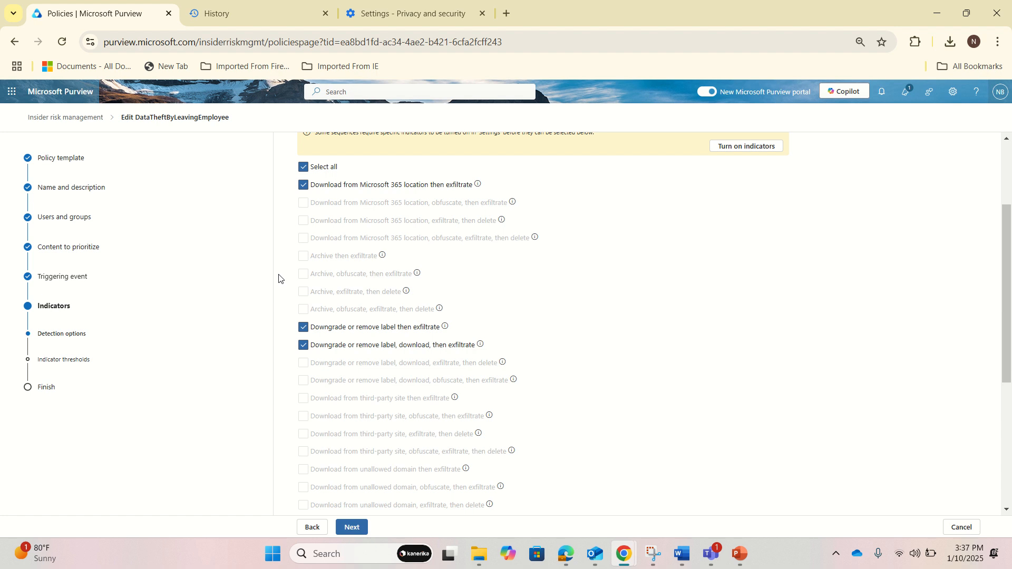
pyautogui.scroll(-5, 287, 496)
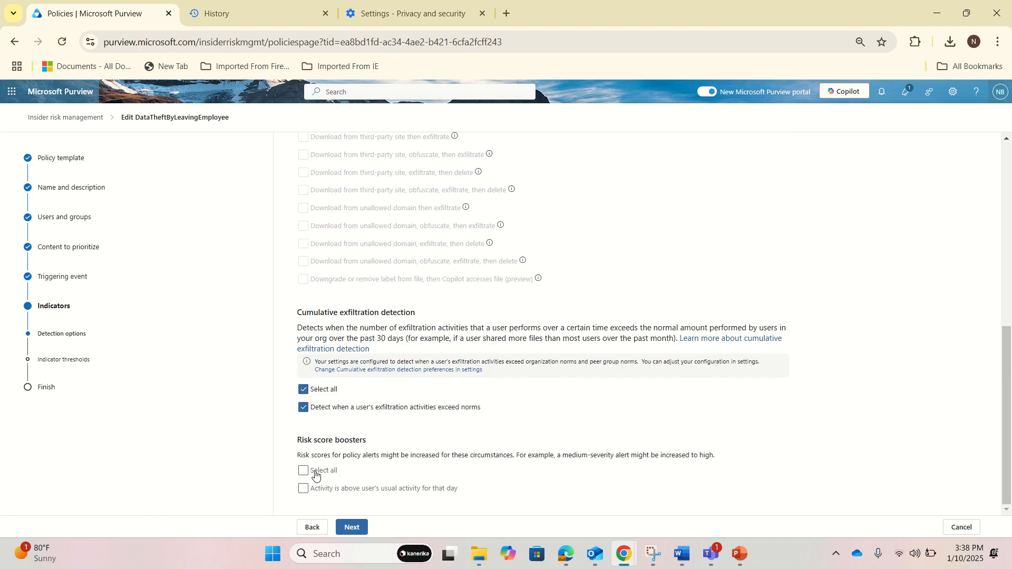
pyautogui.click(351, 529)
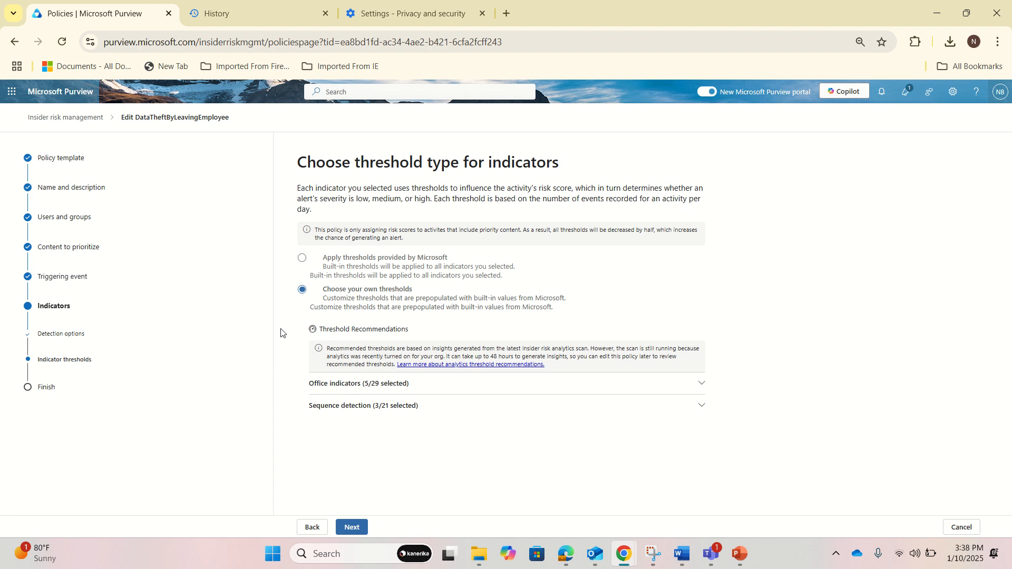
# - Choose custom indicator thresholds, review the Office indicator values and continue to the policy summary
pyautogui.click(341, 384)
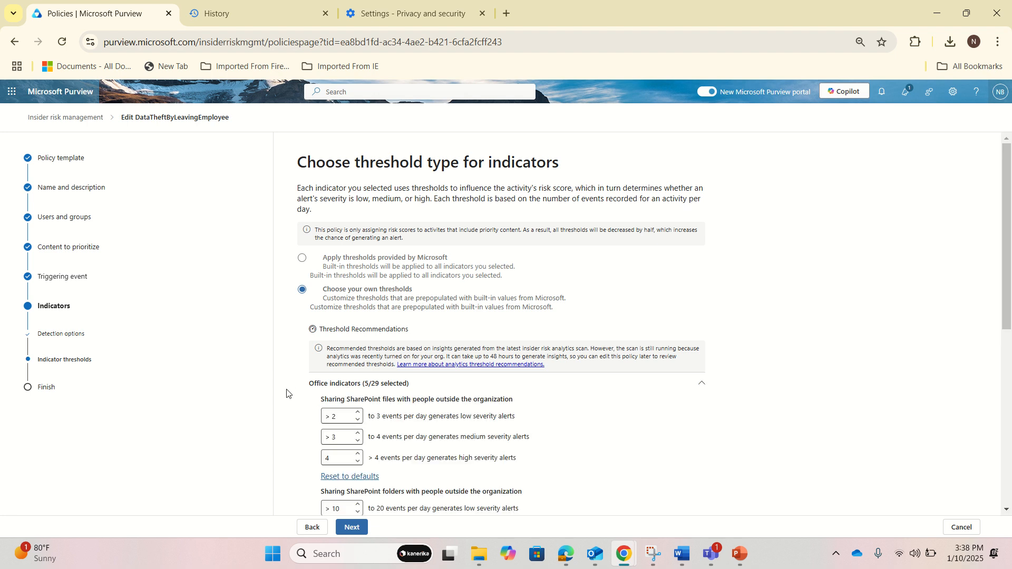
pyautogui.click(302, 258)
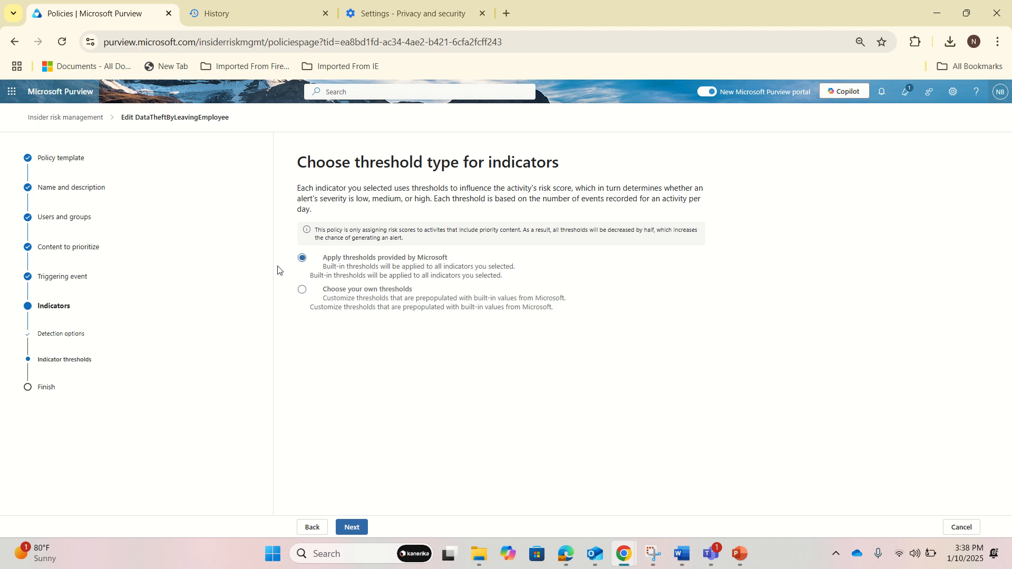
pyautogui.click(301, 291)
pyautogui.scroll(-4, 283, 364)
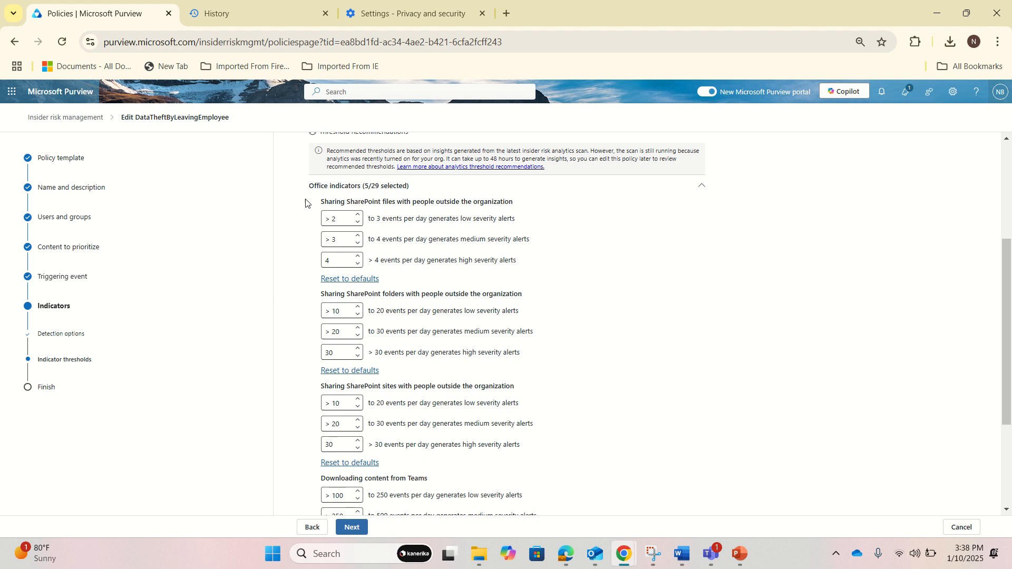
pyautogui.moveTo(313, 201); pyautogui.dragTo(542, 201)
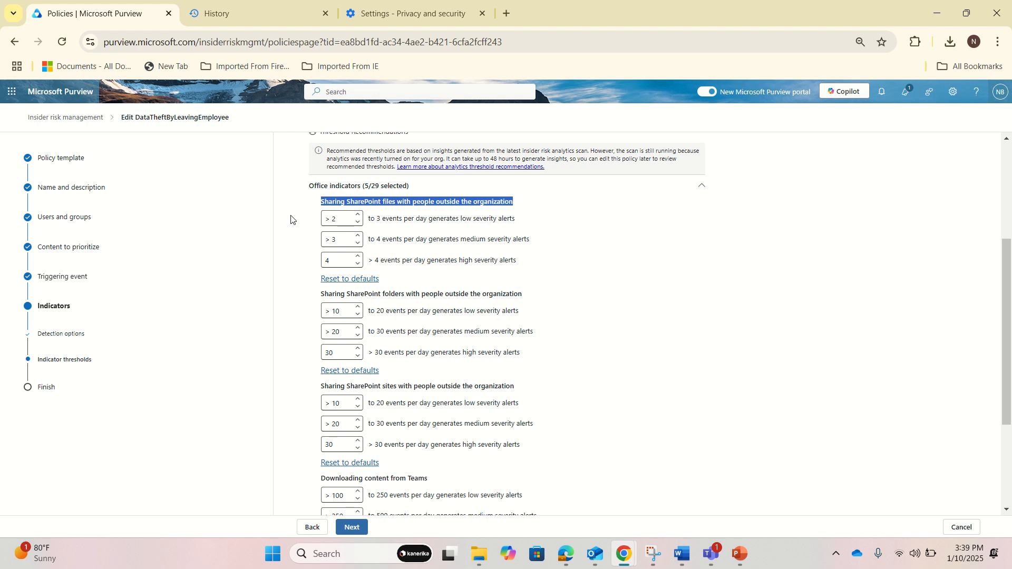
pyautogui.scroll(-10, 290, 219)
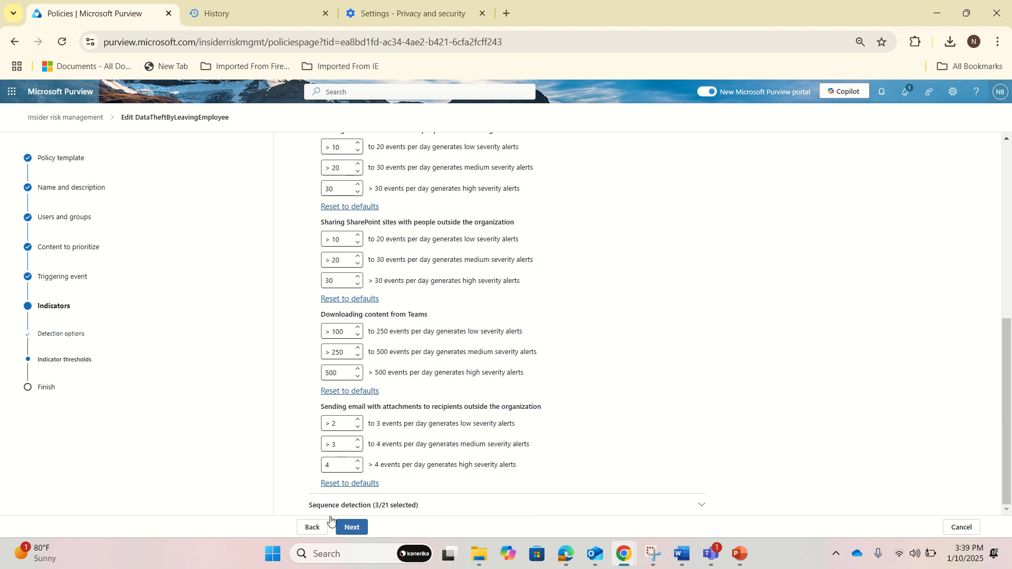
pyautogui.click(351, 527)
# - Review the DataTheftByLeavingEmployee policy summary, submit the policy and finish the wizard
pyautogui.scroll(-3, 284, 338)
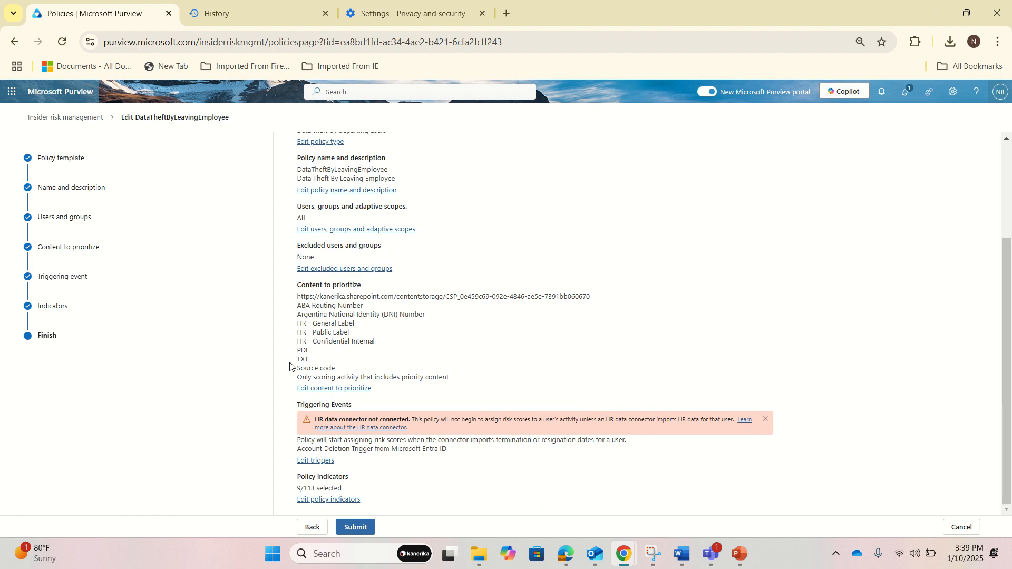
pyautogui.click(355, 527)
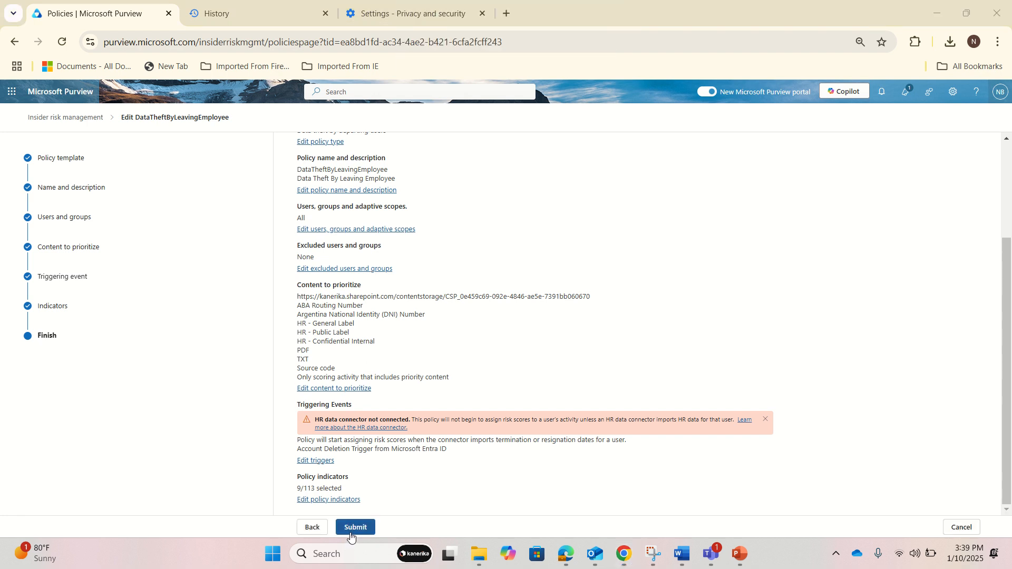
pyautogui.click(353, 527)
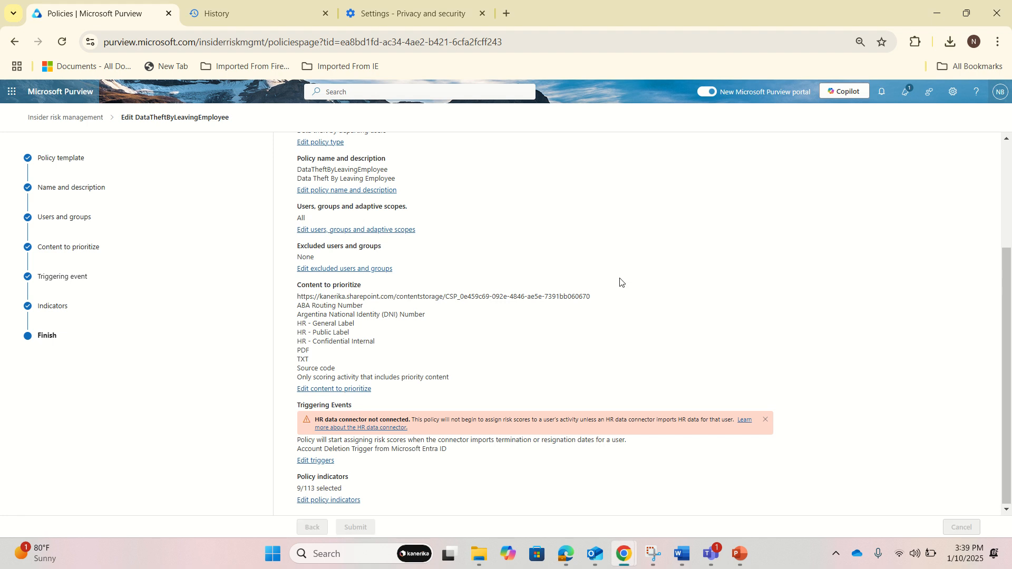
pyautogui.moveTo(506, 5)
pyautogui.click(428, 27)
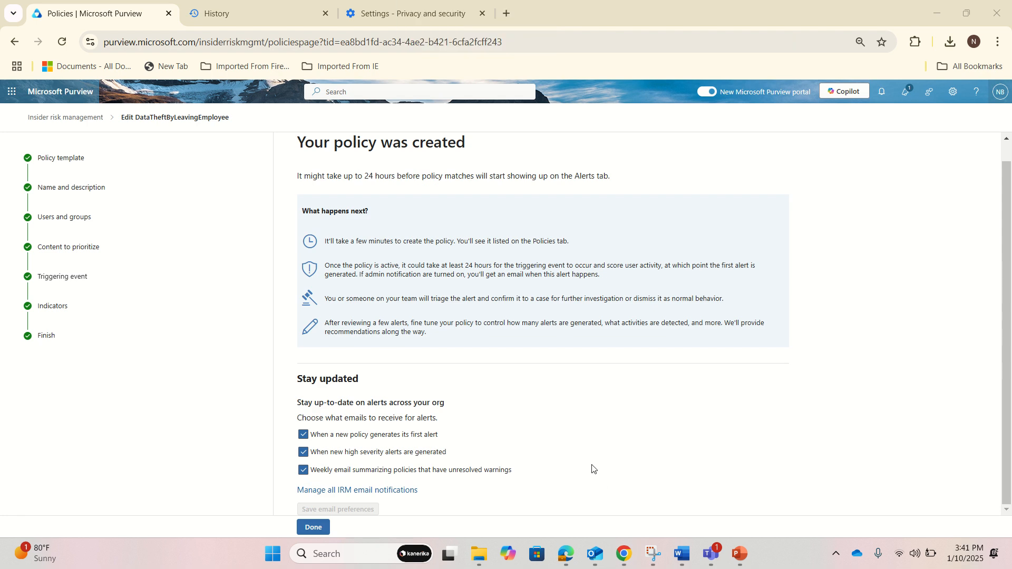
pyautogui.click(313, 528)
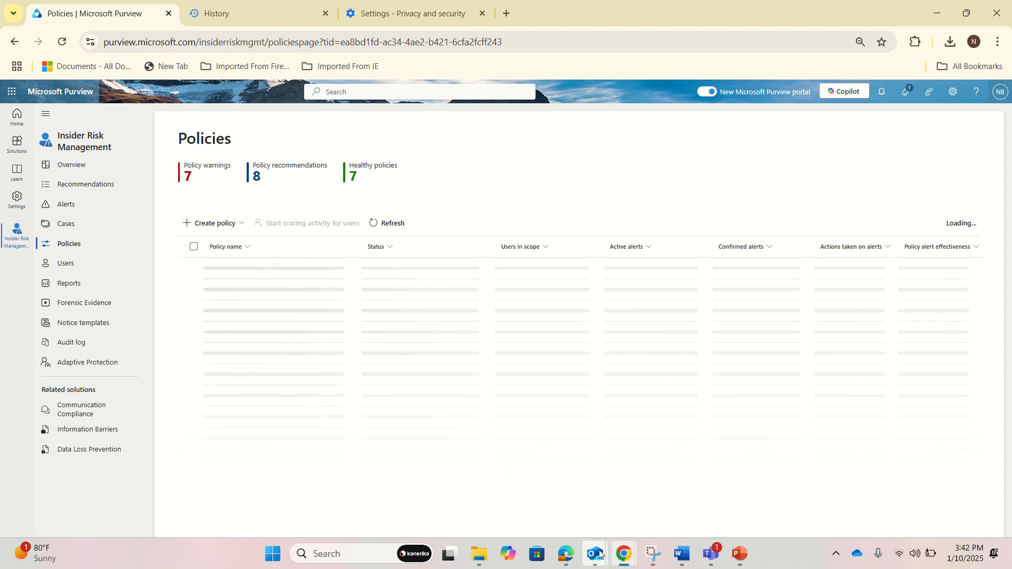
pyautogui.moveTo(473, 16)
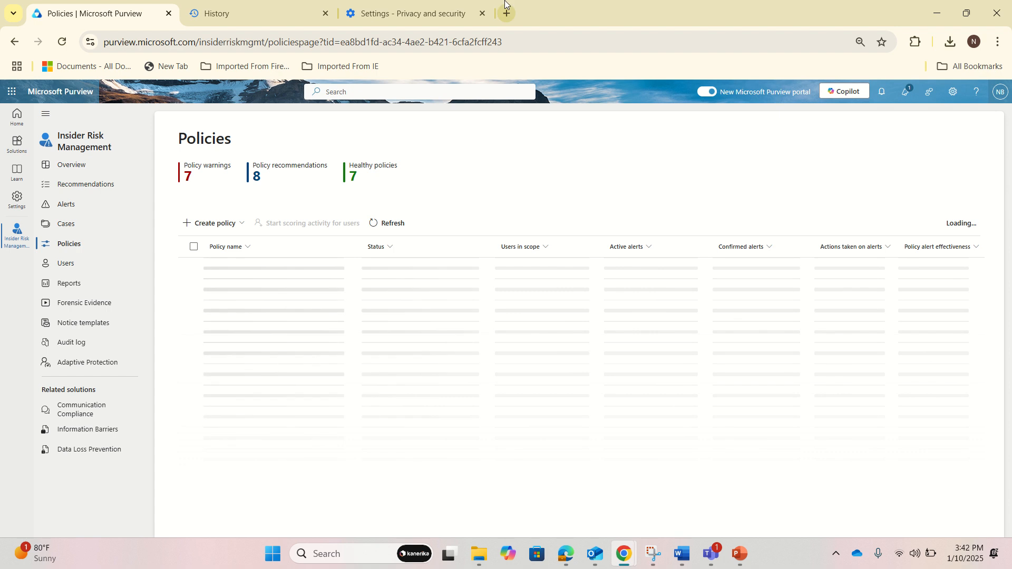
pyautogui.click(413, 45)
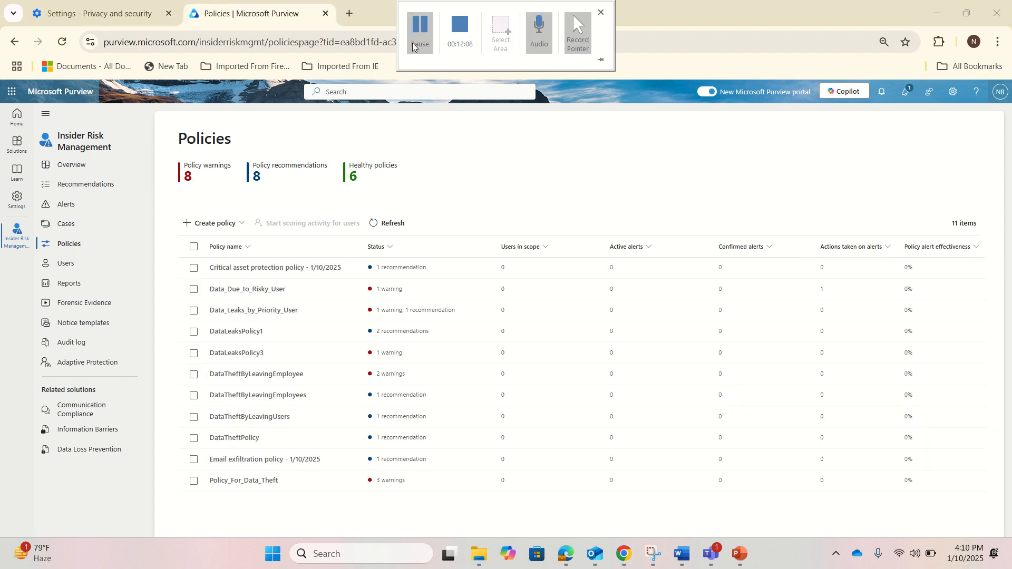